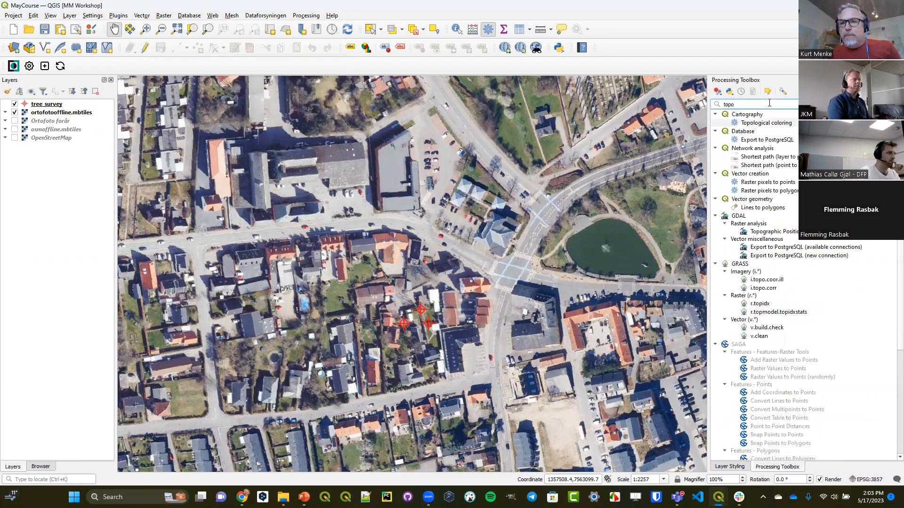
- Clear the processing algorithm search and enable the Topology Checker core plugin, searching the plugins for "topo"
key(BackSpace)
key(BackSpace)
key(BackSpace)
key(BackSpace)
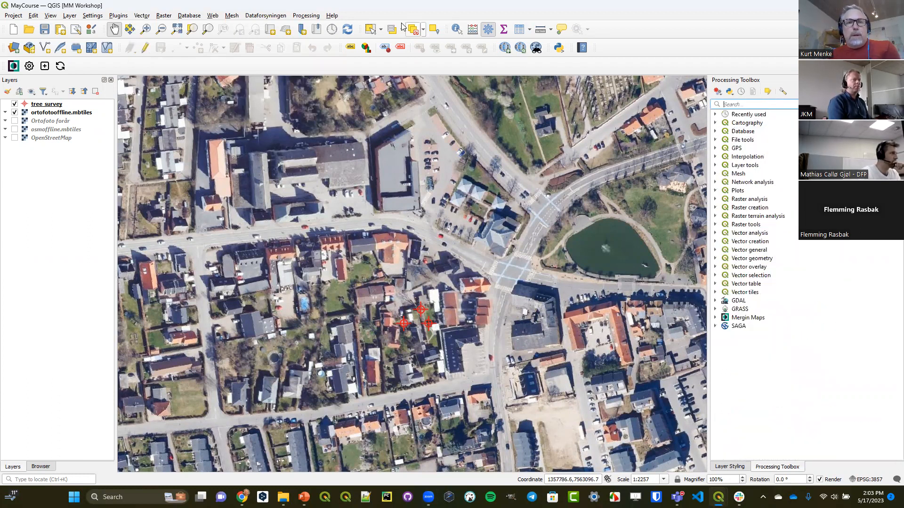
click(118, 18)
click(131, 27)
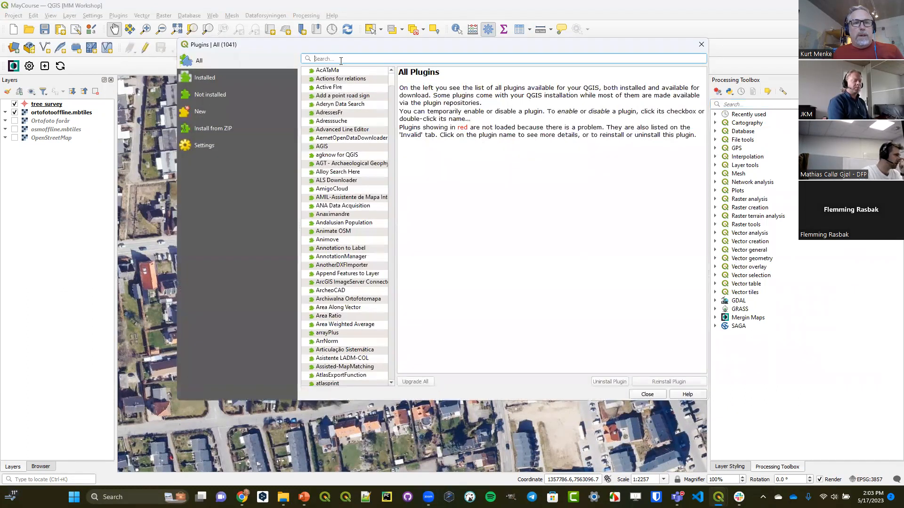
text(topo)
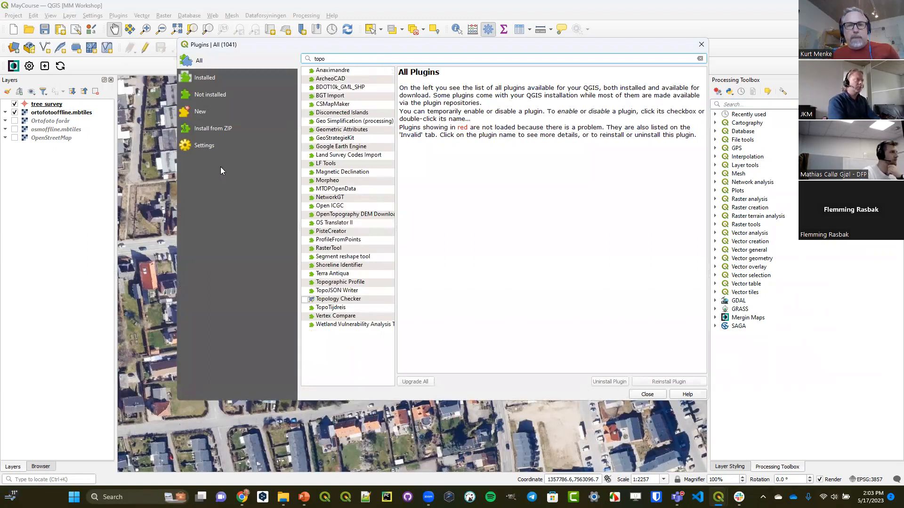
click(341, 301)
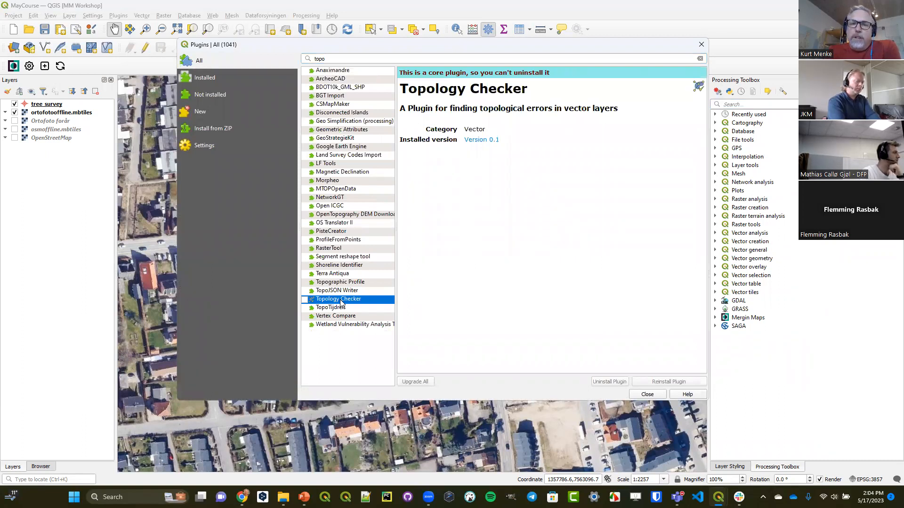
click(305, 300)
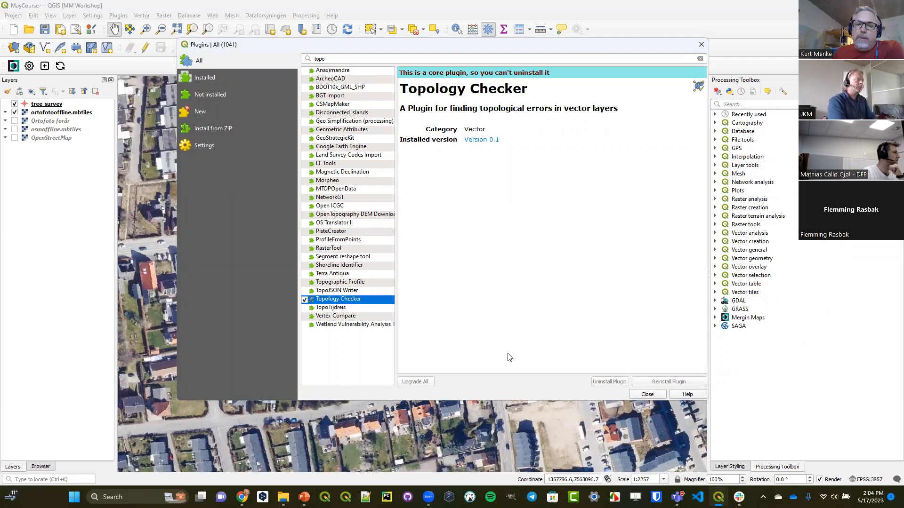
click(649, 395)
- Open the Topology Checker as a floating panel over the map and enlarge it
click(148, 16)
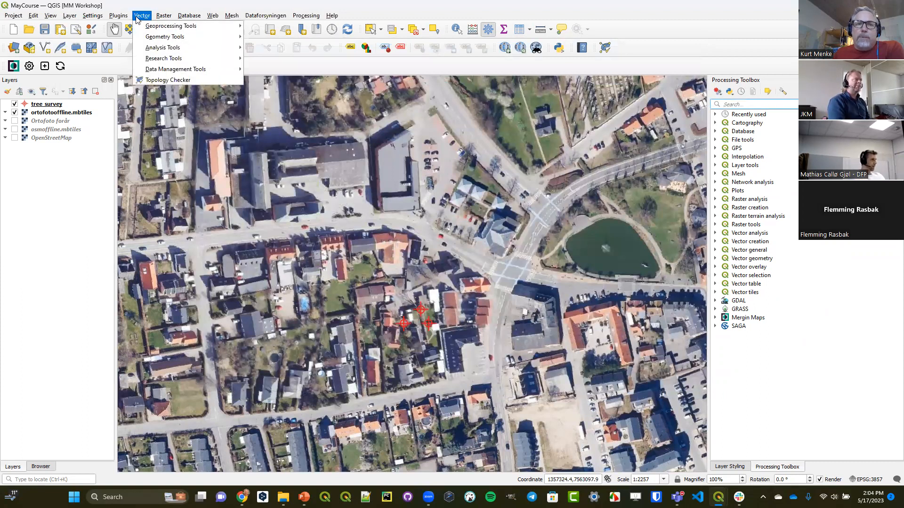
click(203, 79)
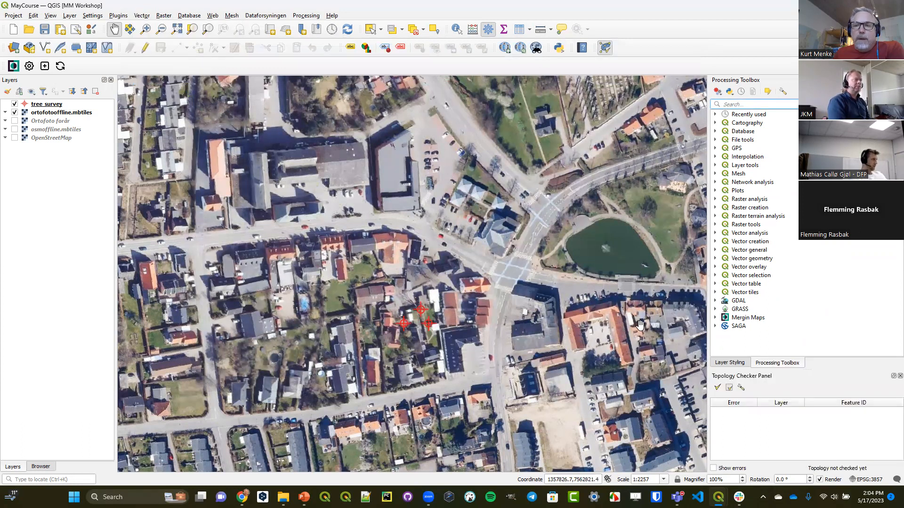
drag(732, 376, 234, 153)
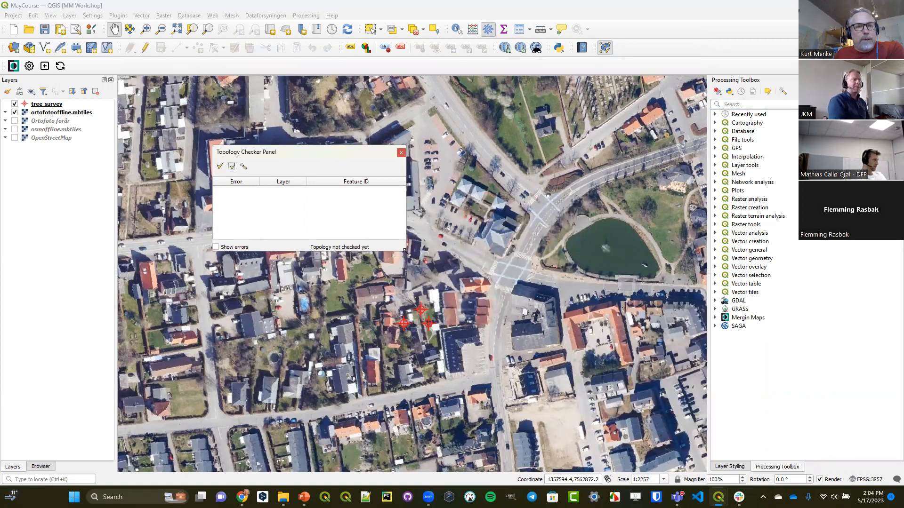
drag(406, 252, 629, 362)
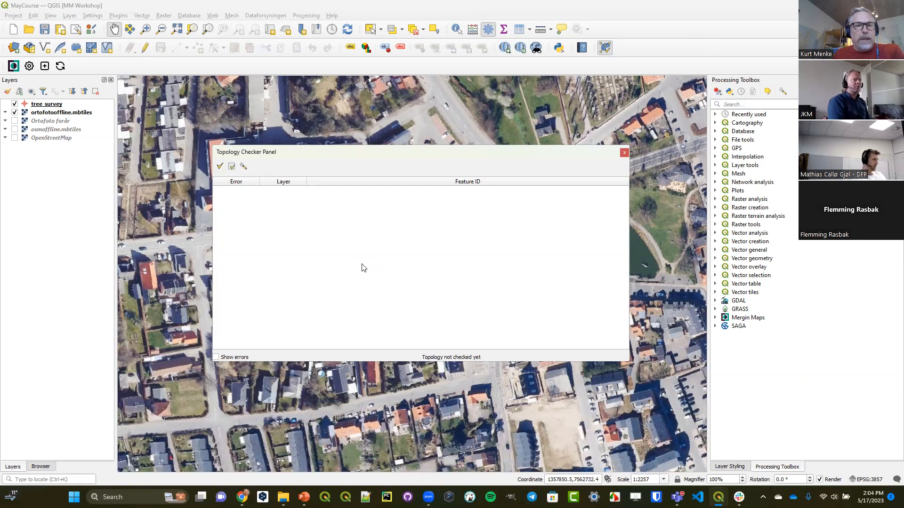
- Add a topology rule that the tree_survey layer must not have duplicates
click(244, 168)
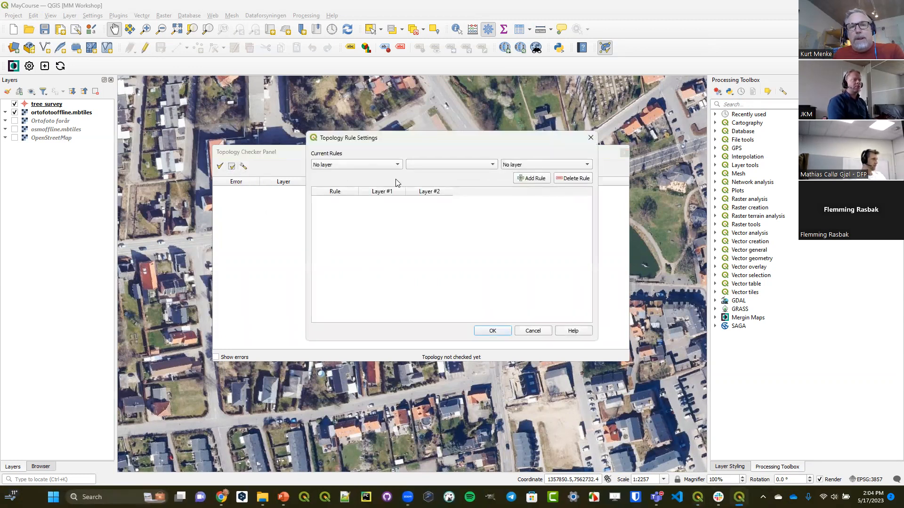
click(377, 168)
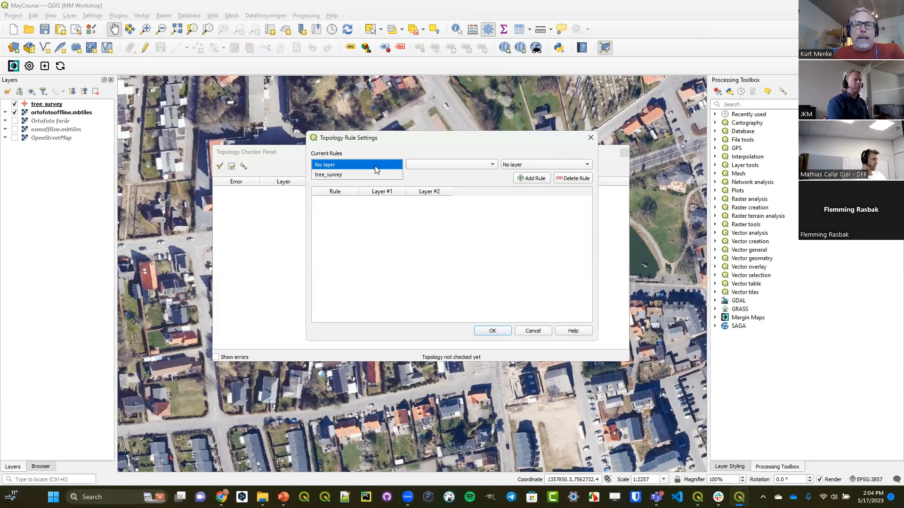
click(342, 174)
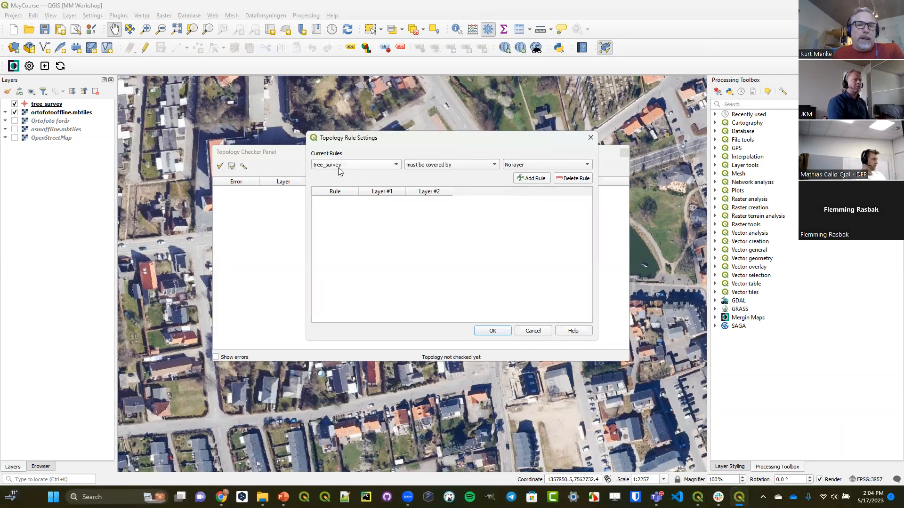
click(476, 165)
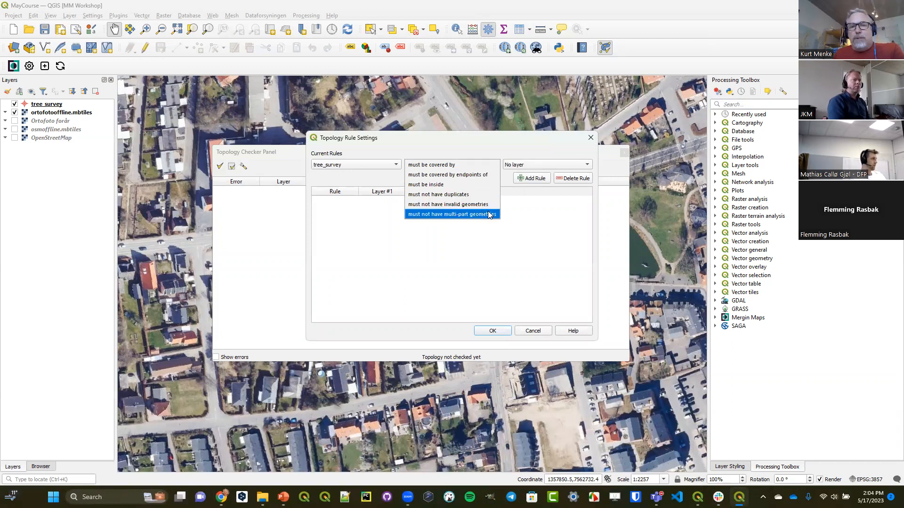
click(459, 197)
click(524, 180)
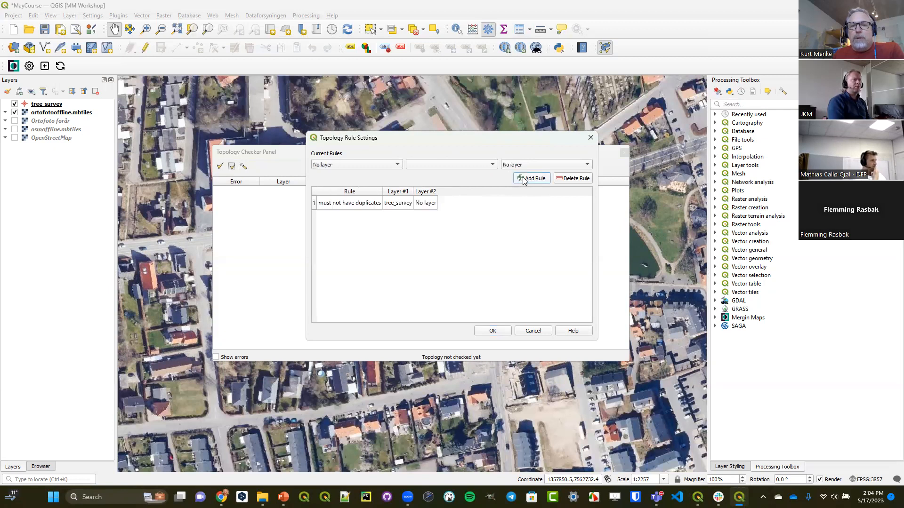
- Add a second rule that tree_survey must not have invalid geometries and accept the topology rule settings
click(363, 164)
click(365, 174)
click(447, 164)
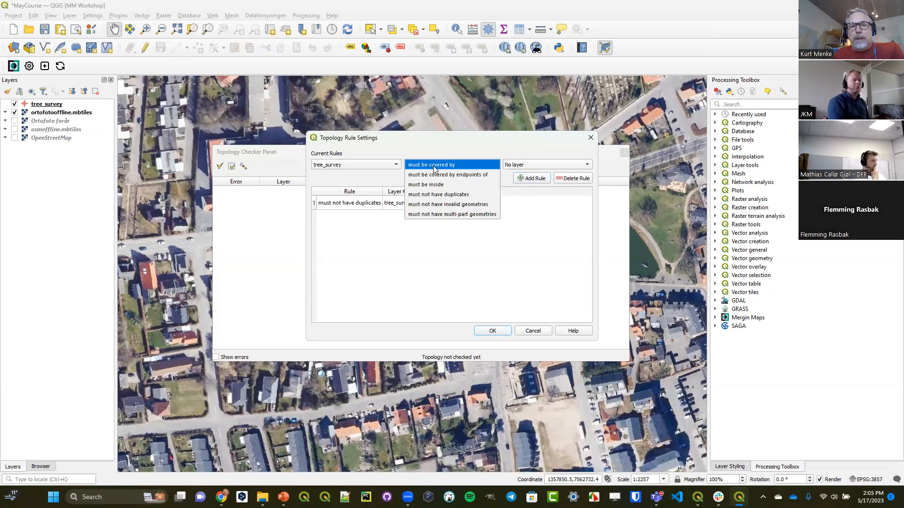
click(471, 204)
click(531, 178)
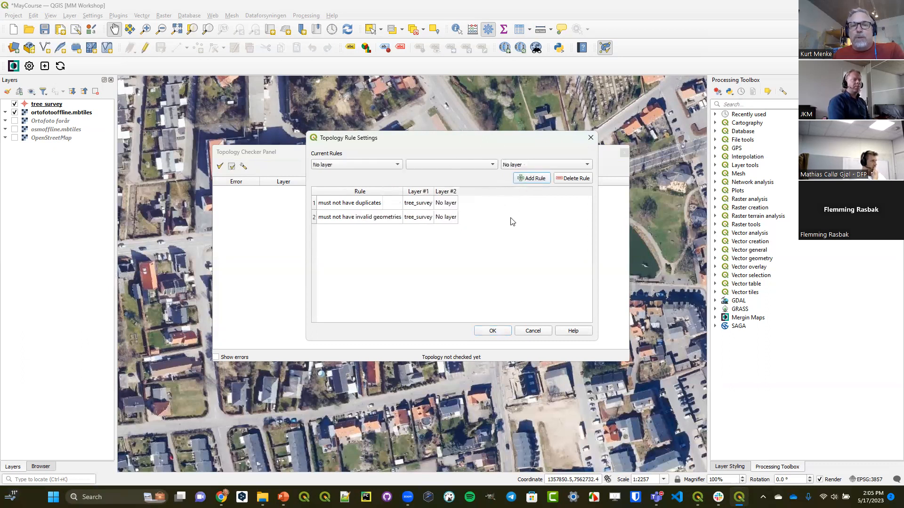
click(493, 331)
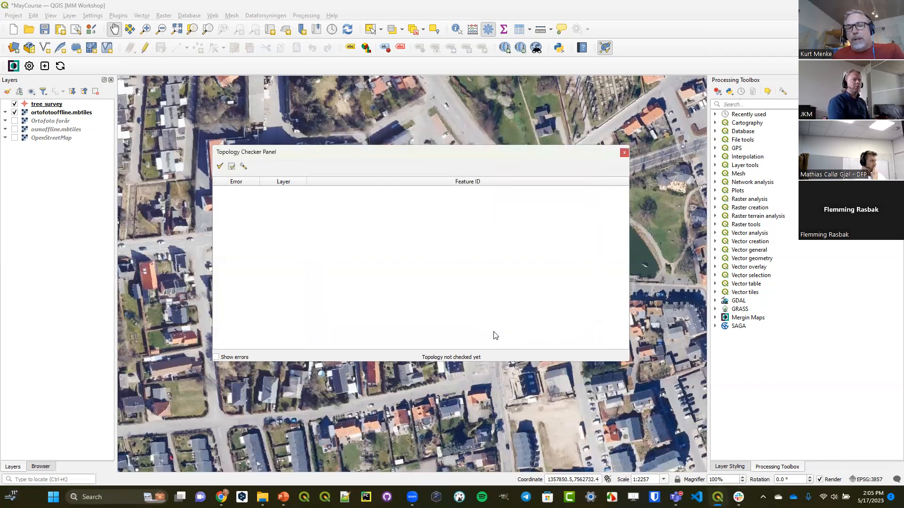
- Validate the full tree_survey layer against the topology rules and close the Topology Checker
click(223, 167)
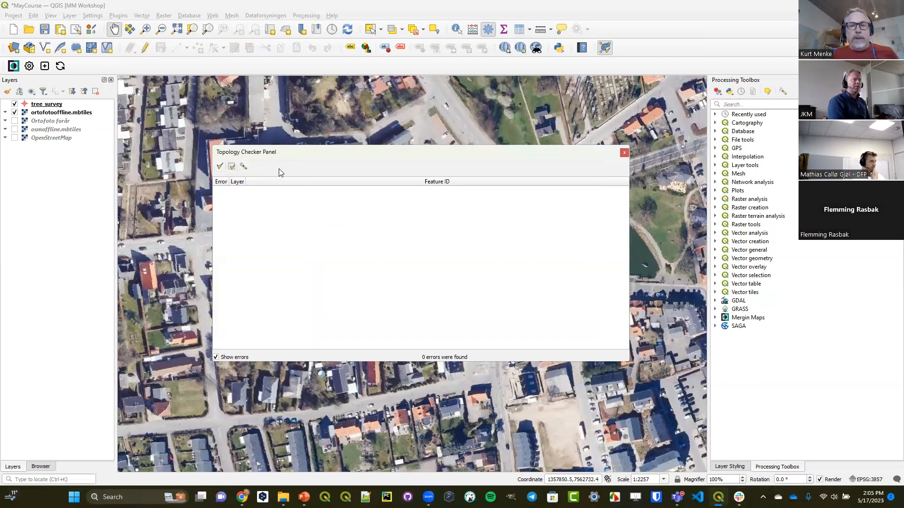
drag(277, 152, 309, 99)
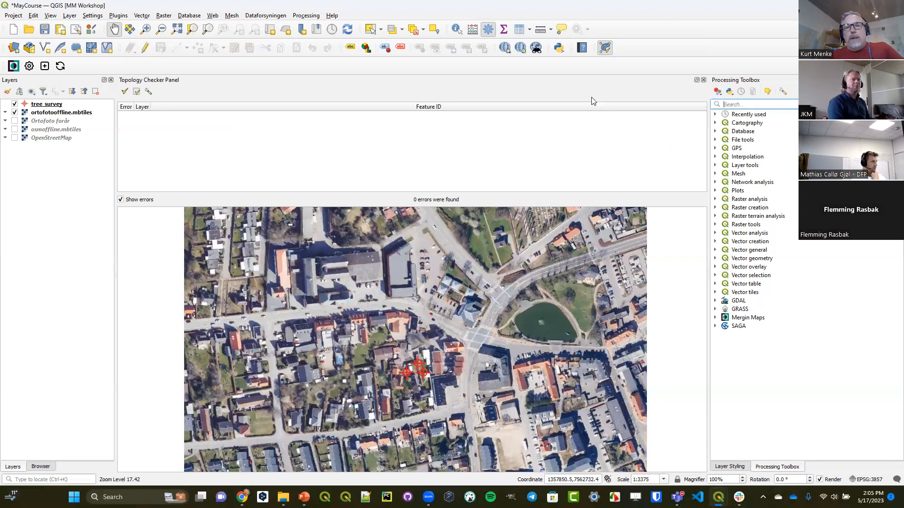
click(703, 80)
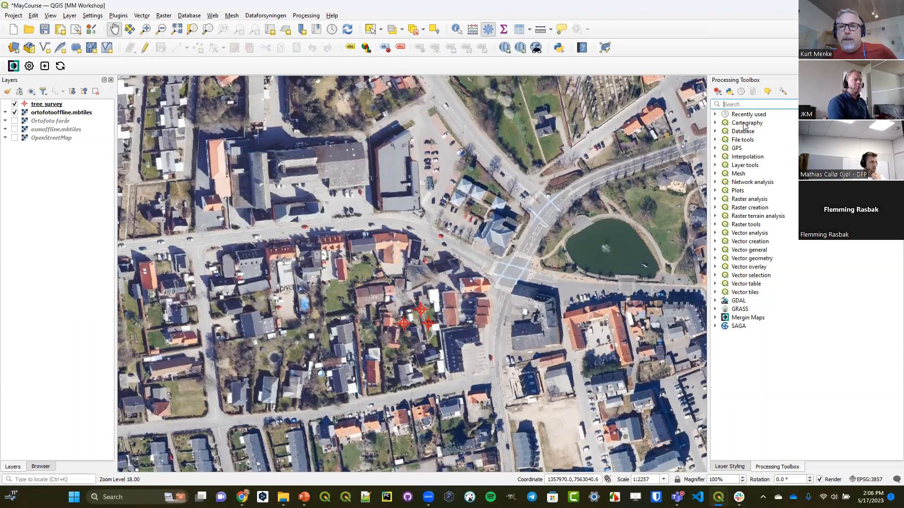
- Limit the processing algorithms to those that edit features in place and expand the Vector geometry group
click(768, 93)
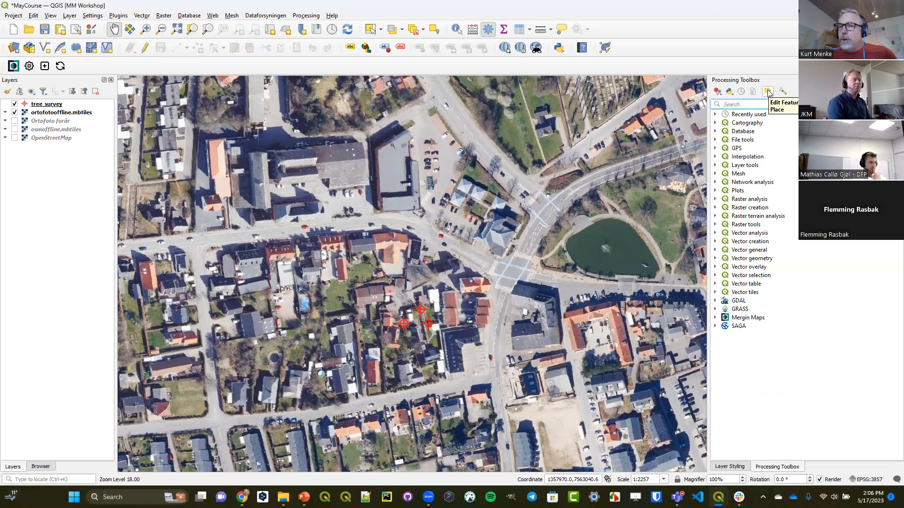
click(768, 93)
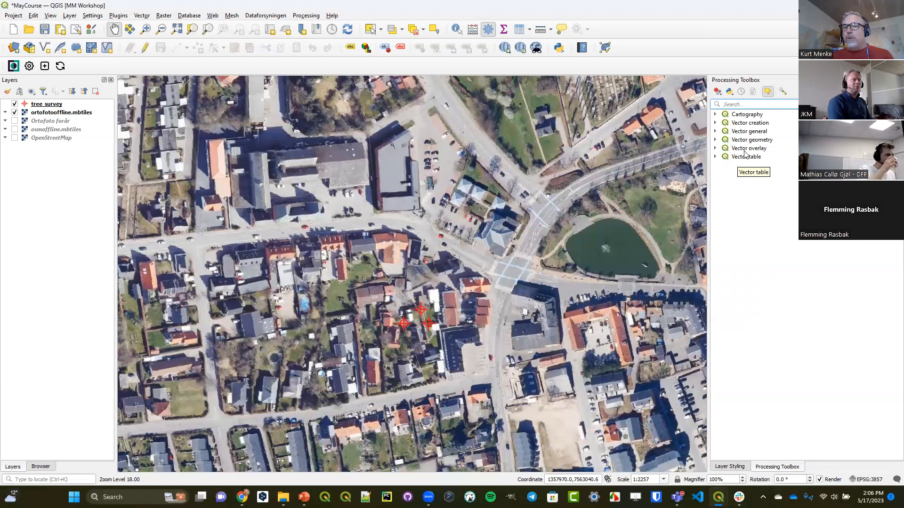
click(715, 140)
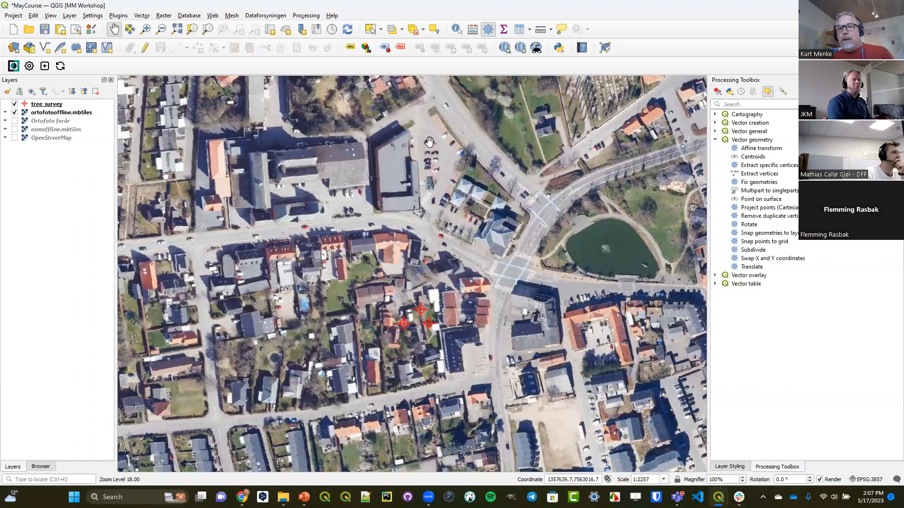
- Run Fix geometries in place on all tree_survey features with the Structure repair method, and close the algorithm dialog
click(47, 105)
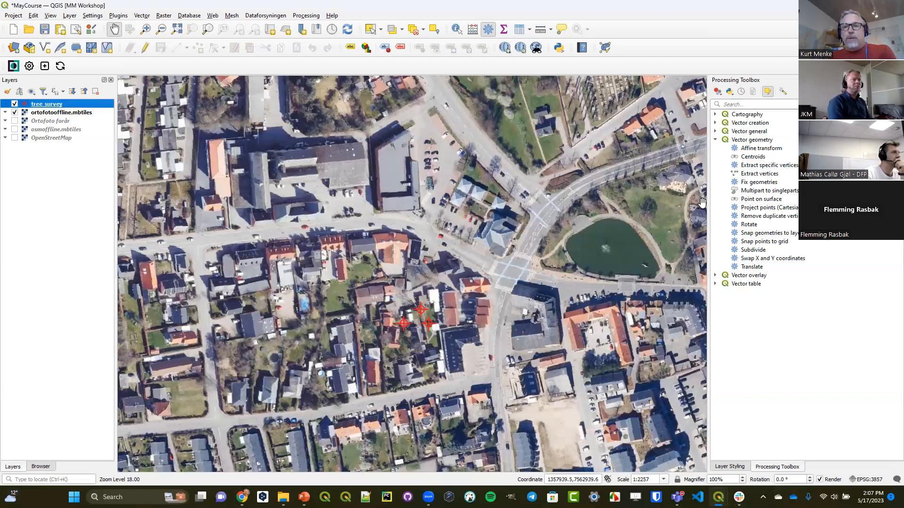
click(765, 183)
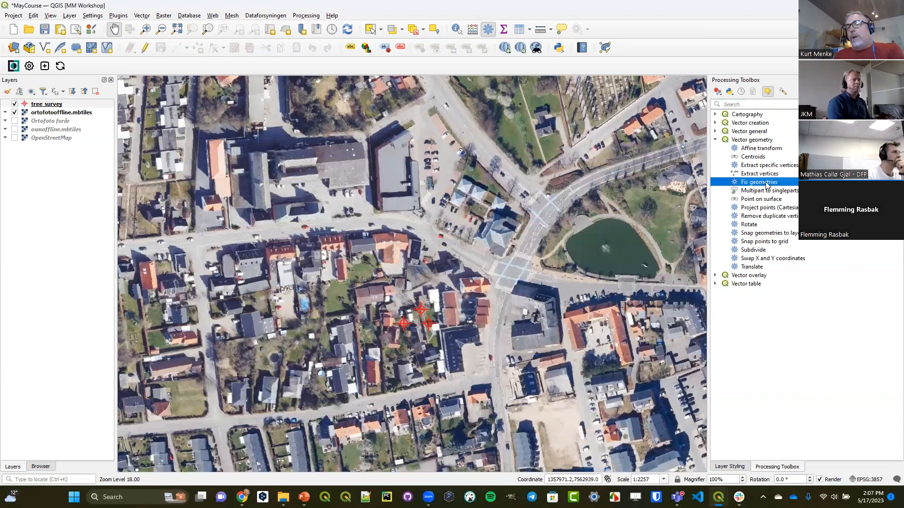
click(768, 92)
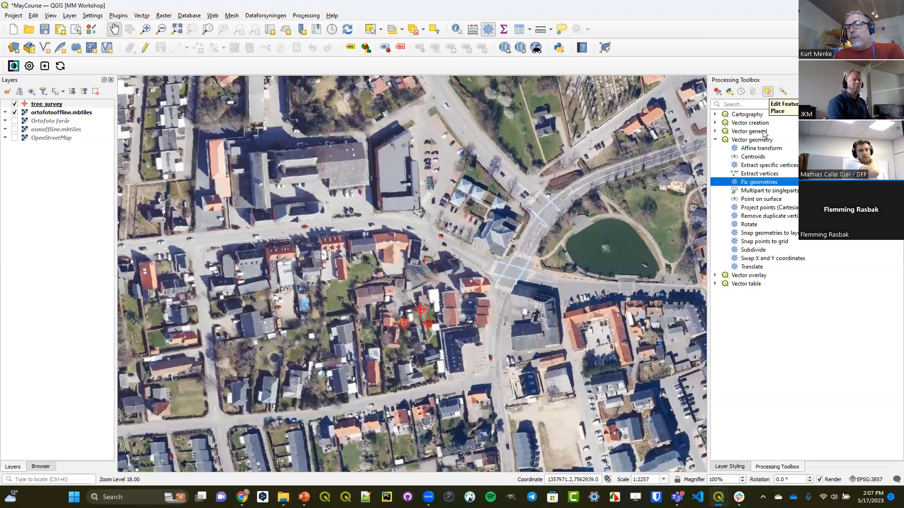
double_click(756, 183)
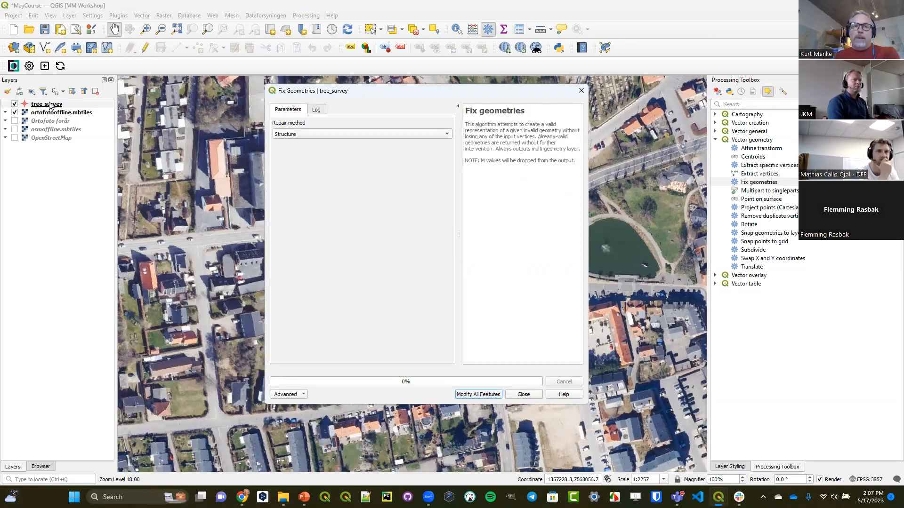
click(468, 397)
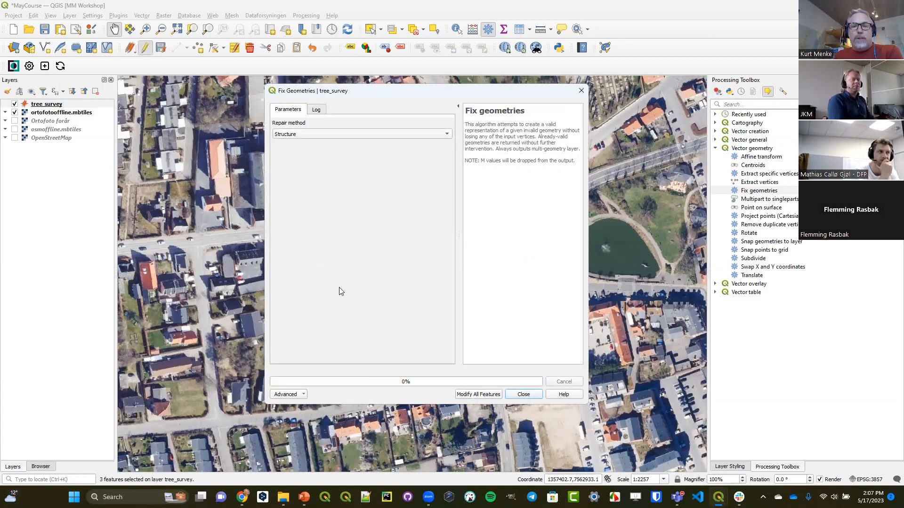
click(523, 395)
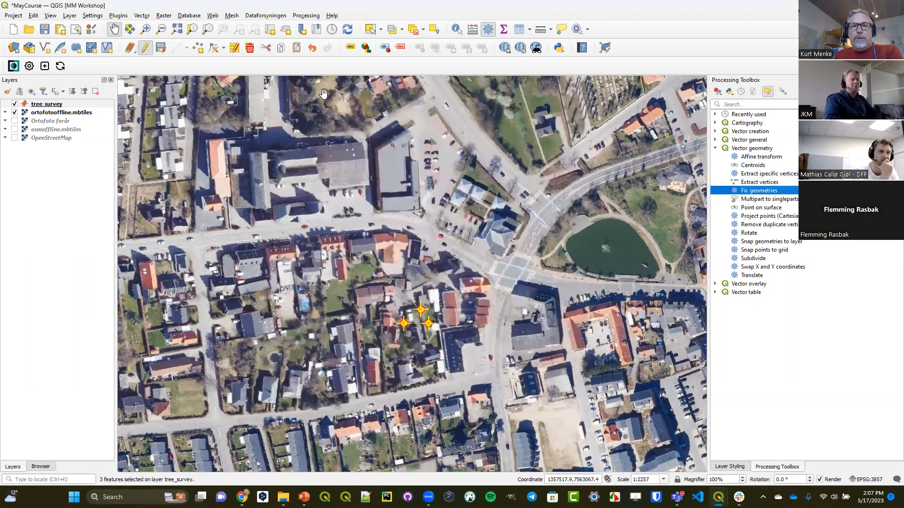
- End the editing session on the tree_survey layer and deselect its features
click(149, 51)
click(431, 251)
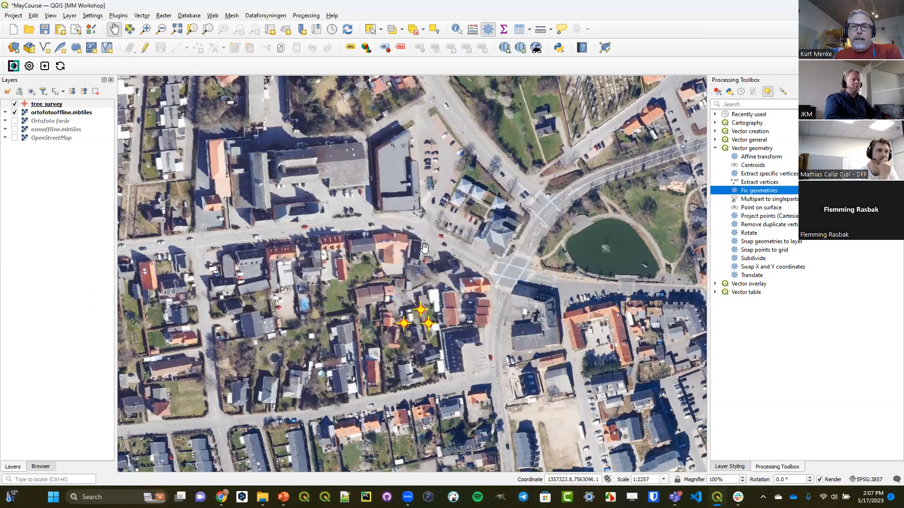
click(413, 29)
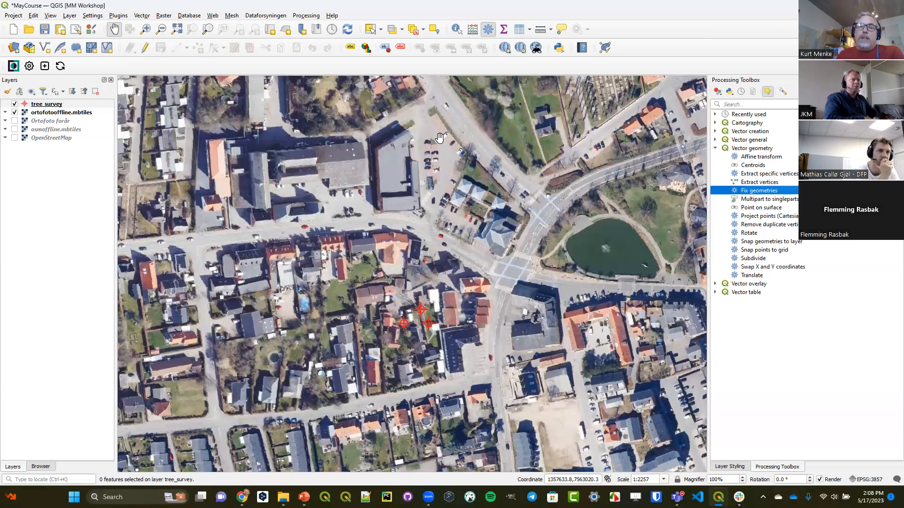
- Display the Snapping Toolbar, dock it beside the Mergin Maps Toolbar and enable snapping
right_click(310, 68)
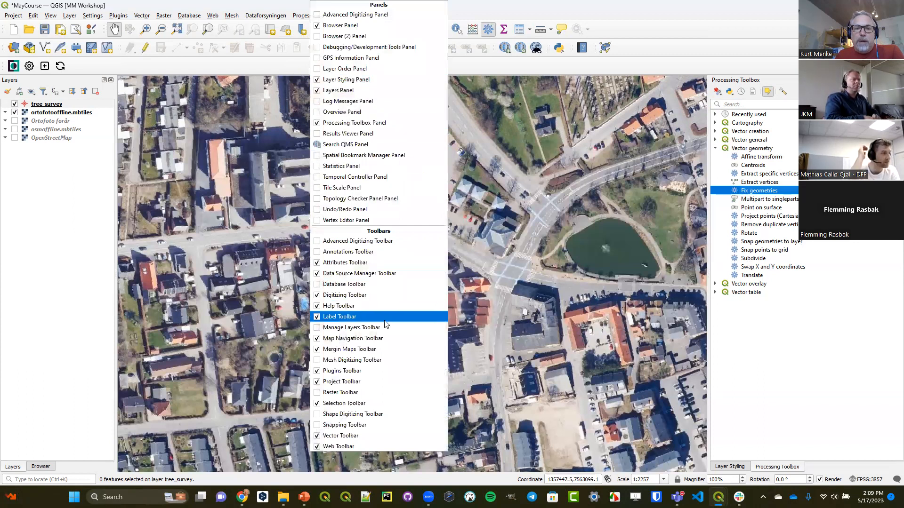
click(349, 423)
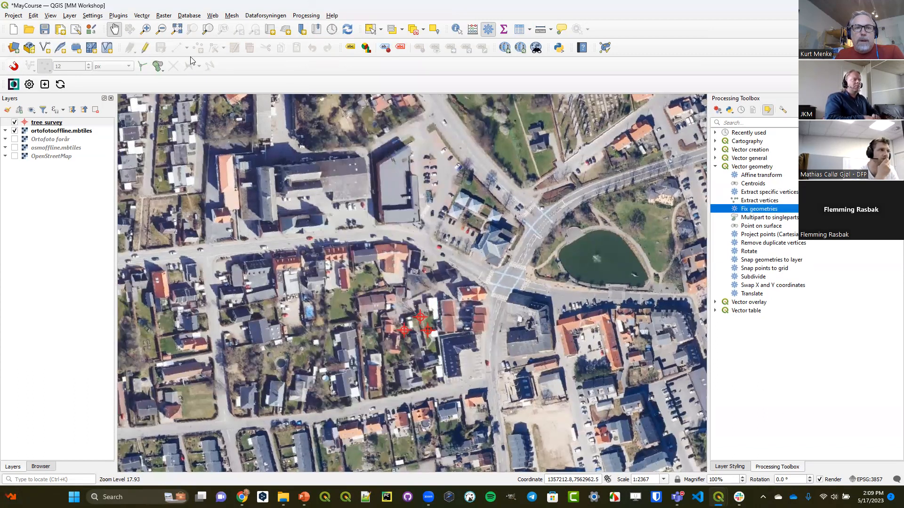
drag(29, 66, 94, 65)
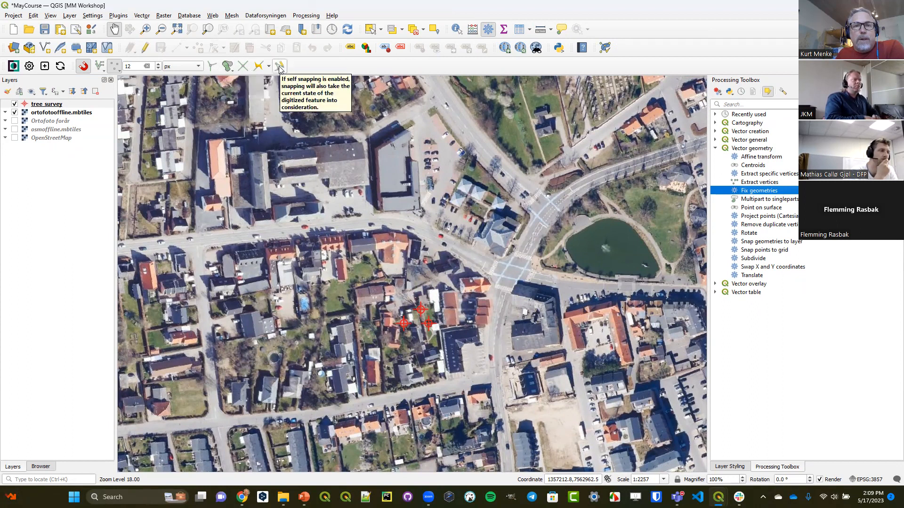
- Review the available snapping types and layer modes, then examine the options in the Project Snapping Settings and close them
click(117, 70)
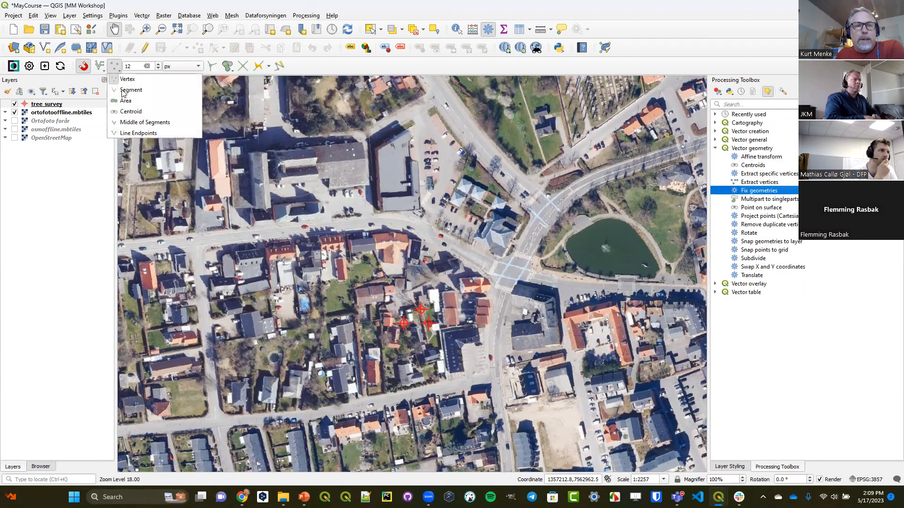
click(100, 70)
click(100, 69)
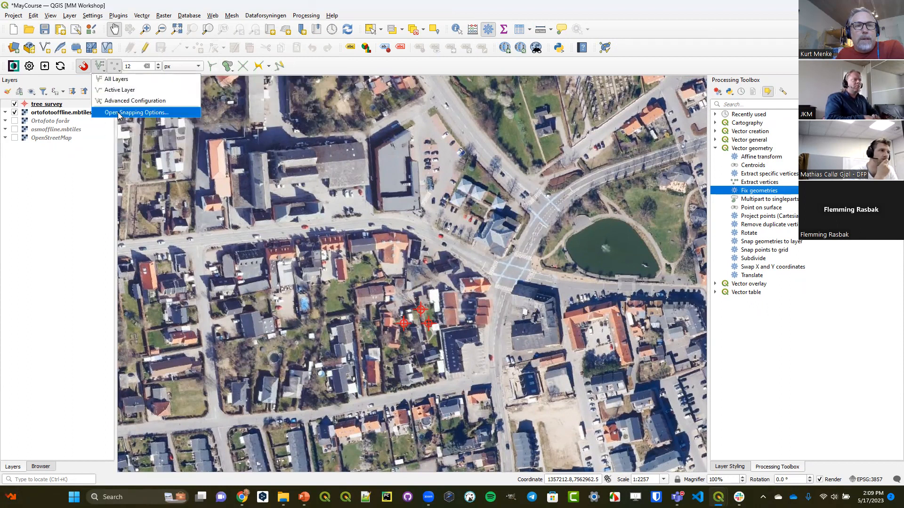
click(119, 113)
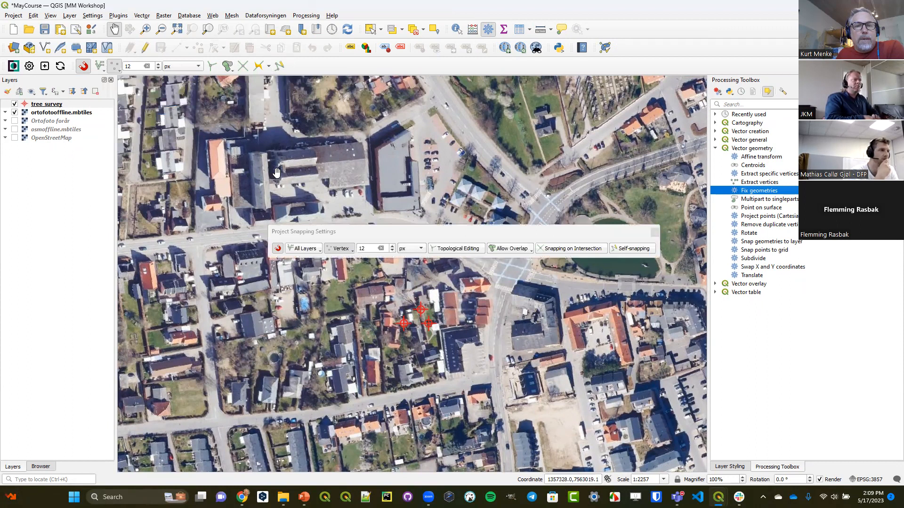
click(269, 225)
drag(269, 224, 158, 86)
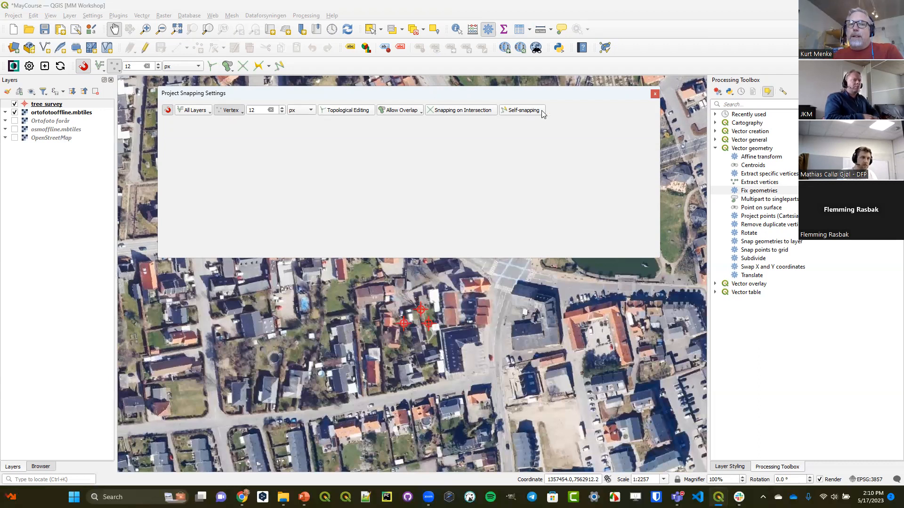
click(654, 93)
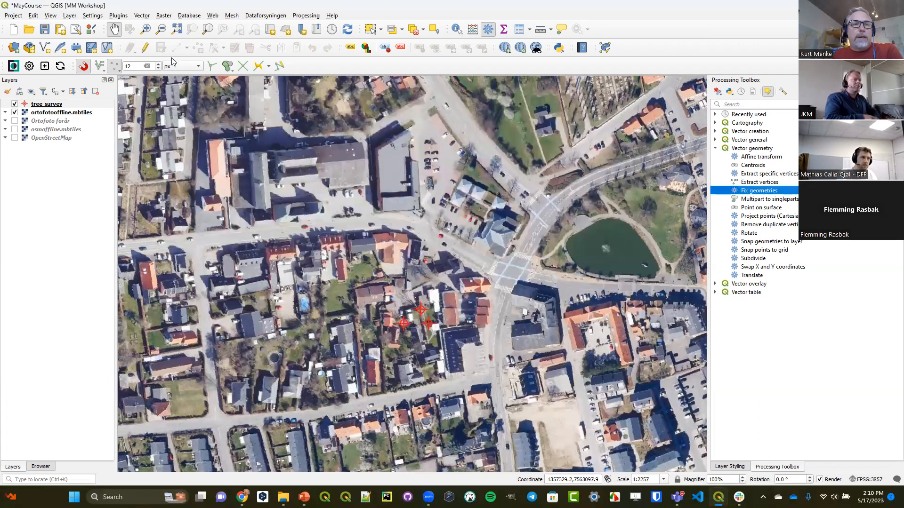
- Create a temporary scratch layer with Polygon geometry in EPSG:25832 - ETRS89 / UTM zone 32N, keeping the default layer name
click(69, 15)
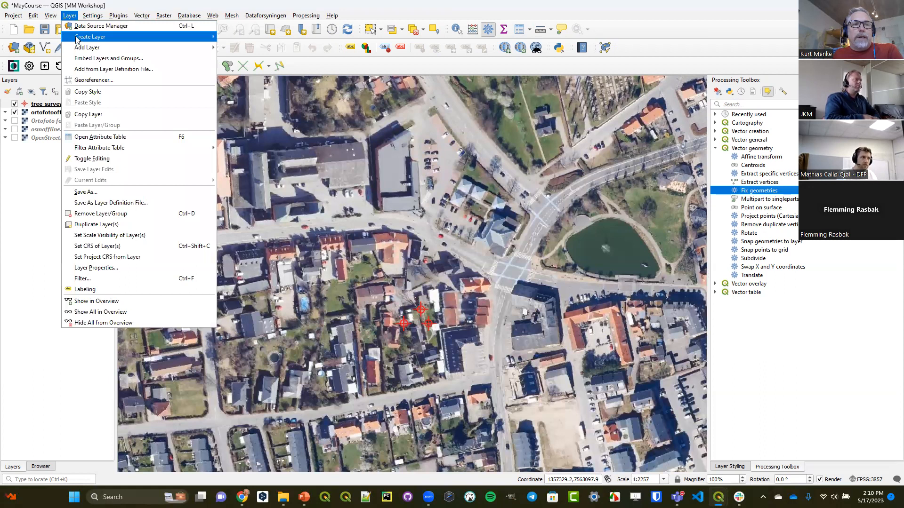
mouse_move(78, 37)
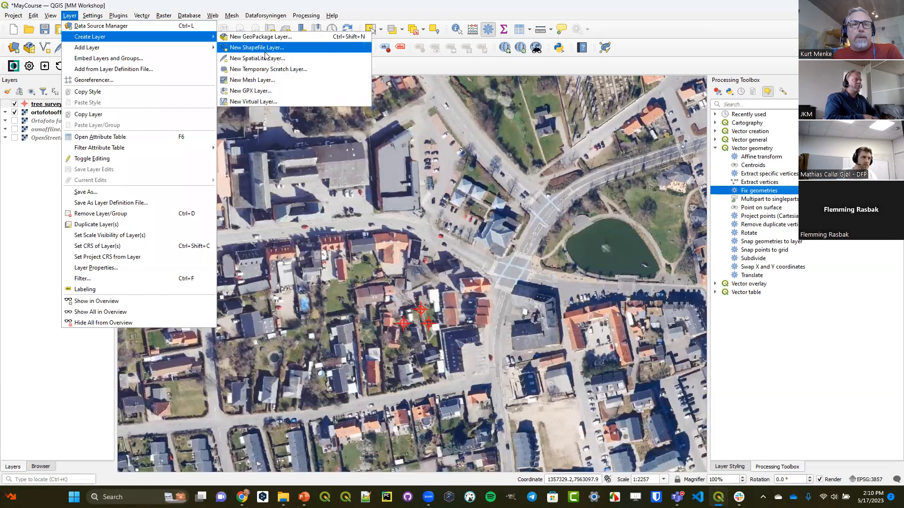
click(269, 69)
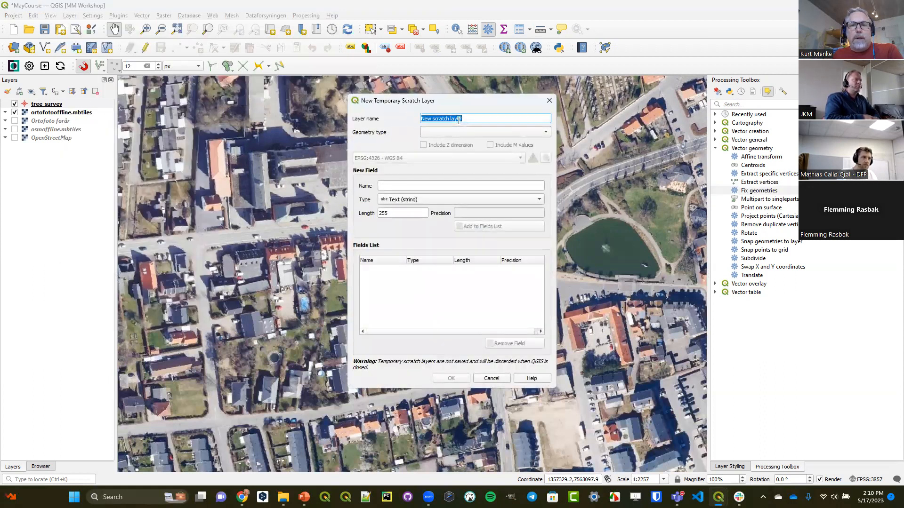
click(460, 133)
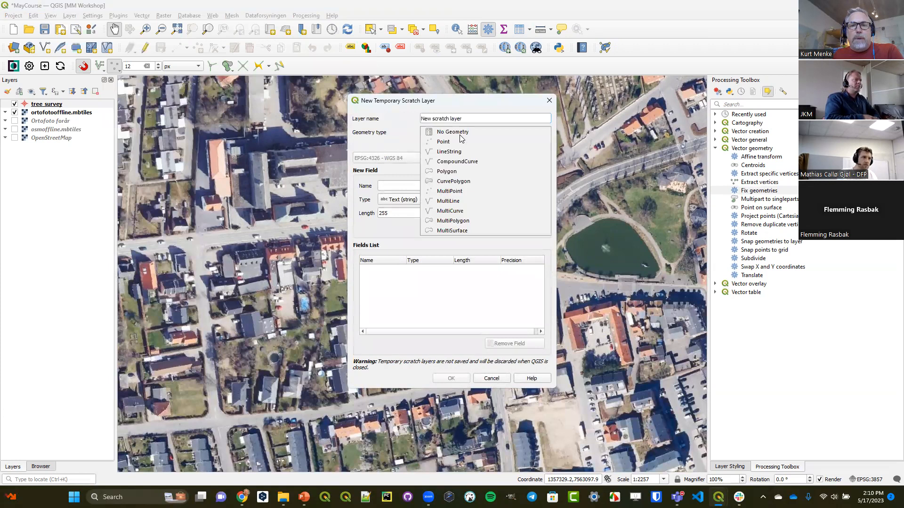
click(459, 172)
click(451, 158)
click(451, 167)
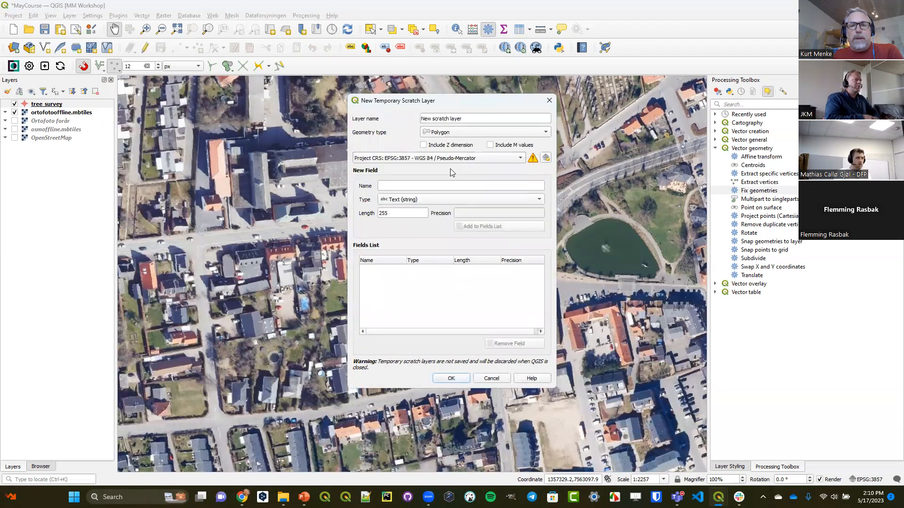
click(448, 161)
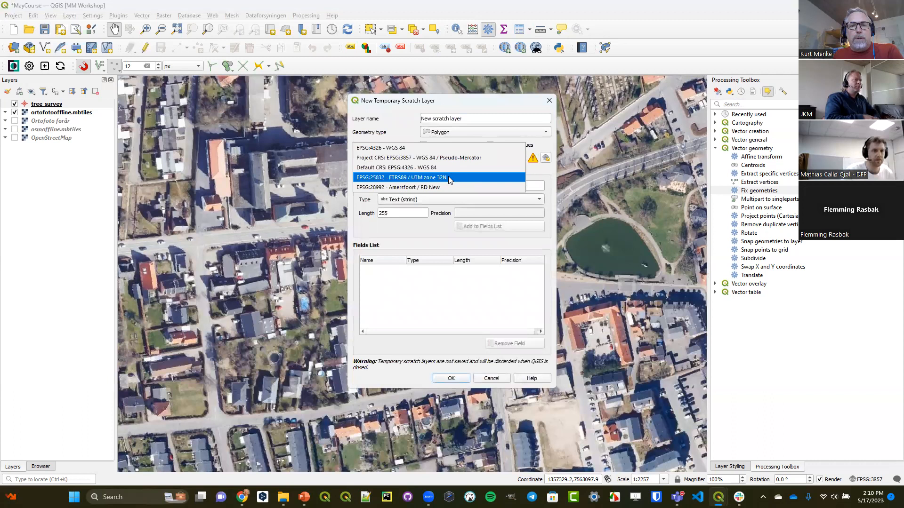
click(448, 177)
click(450, 378)
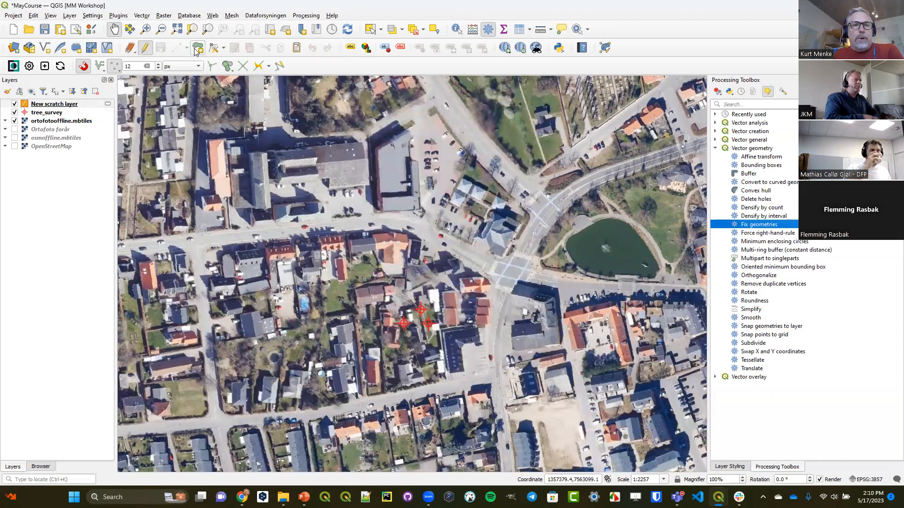
- Digitize a many-sided polygon in New scratch layer over the buildings west of the road junction
click(176, 47)
click(416, 177)
click(424, 230)
click(351, 259)
click(301, 258)
click(276, 239)
click(260, 220)
click(243, 193)
right_click(243, 193)
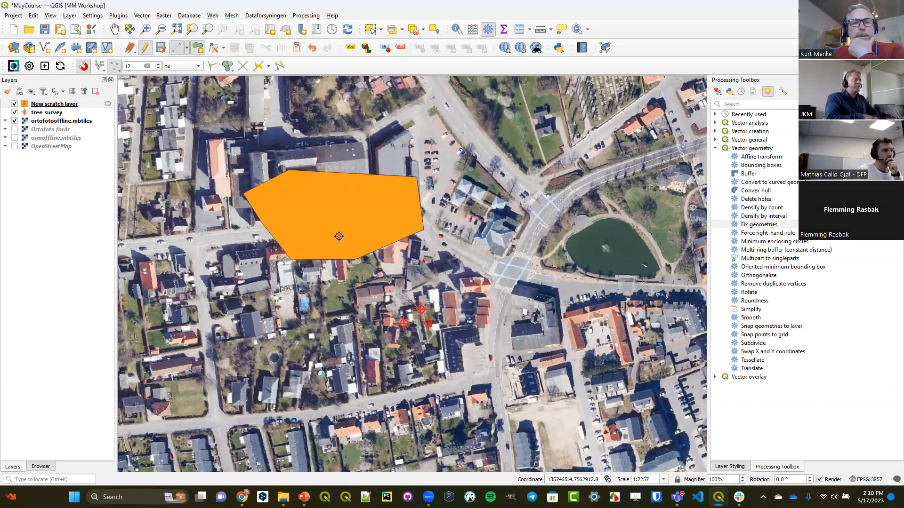
- Switch the project snapping to Advanced Configuration, enable snapping only for New scratch layer, and close the settings
click(100, 70)
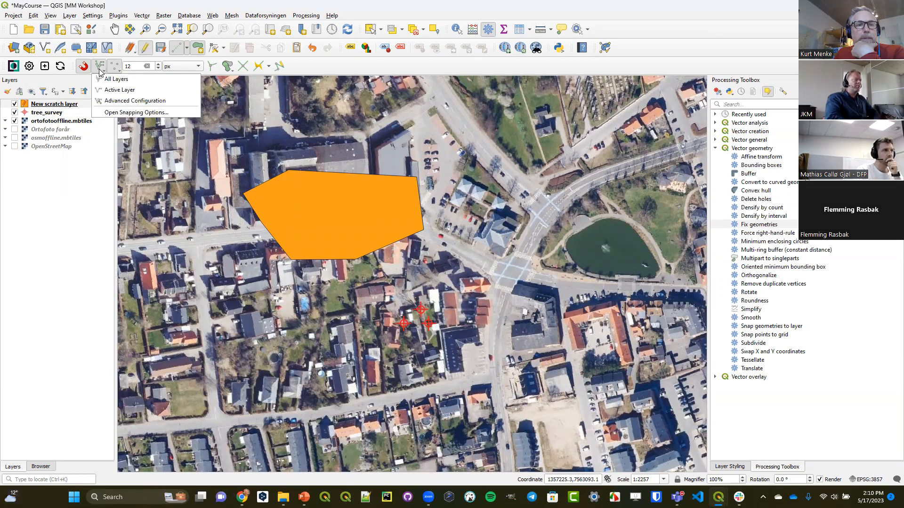
click(122, 114)
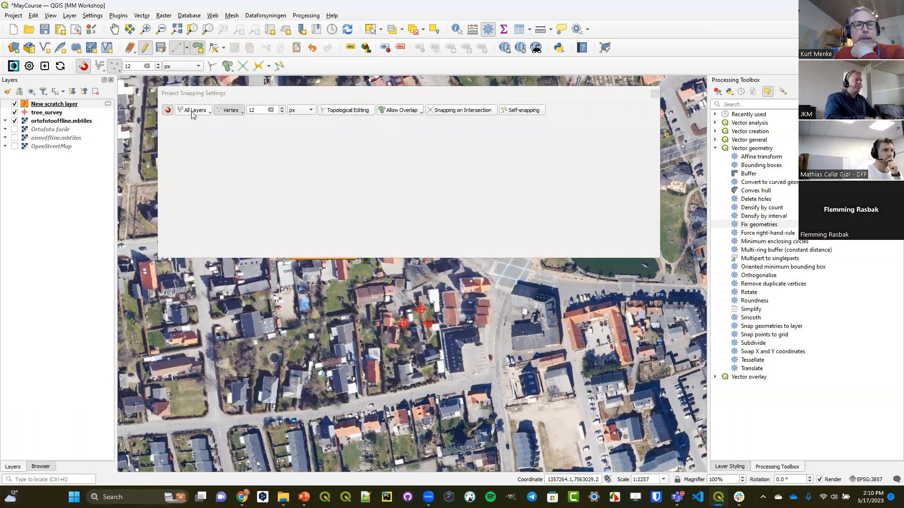
click(193, 111)
click(216, 142)
click(177, 132)
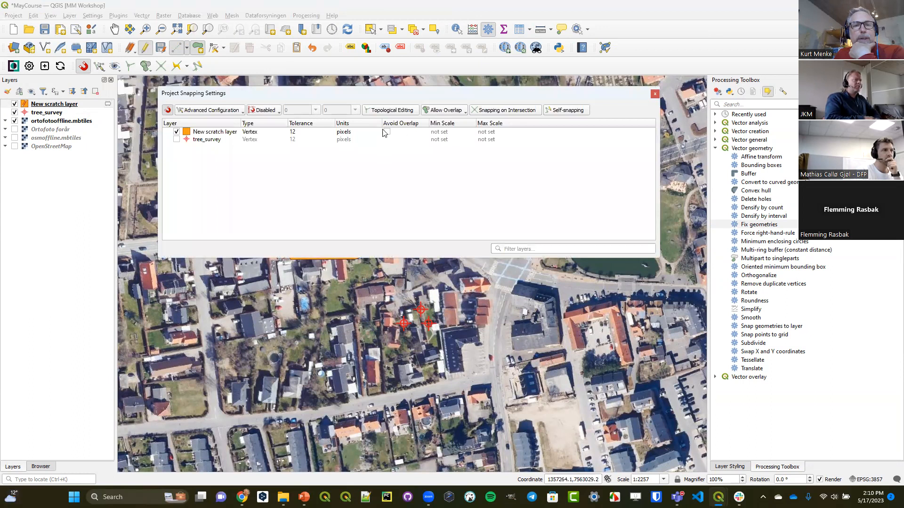
click(654, 93)
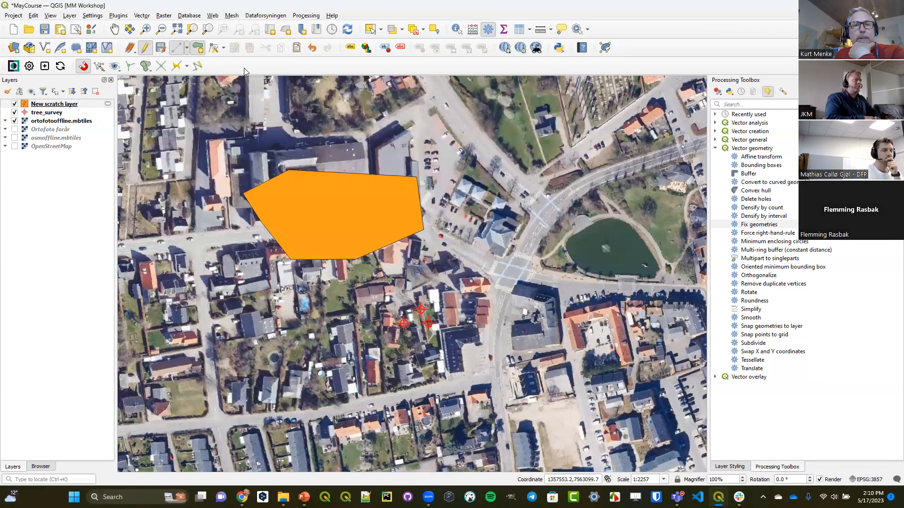
- Digitize a second polygon east of the first one, snapping to the first polygon's vertices along their shared boundary
click(415, 180)
click(424, 229)
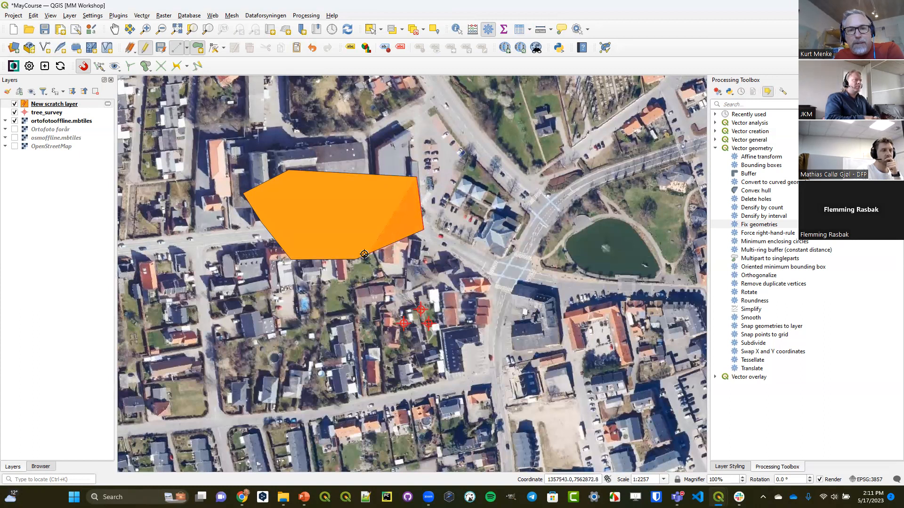
click(403, 238)
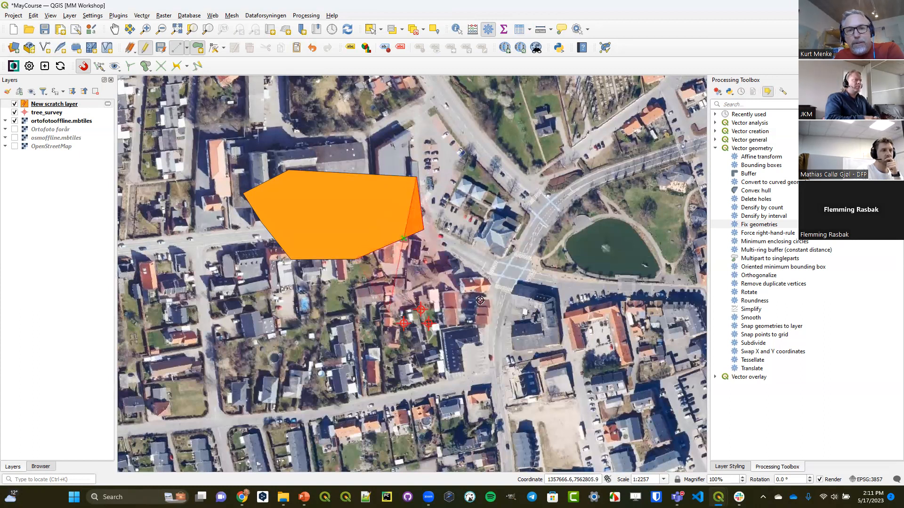
click(480, 300)
click(516, 285)
click(548, 194)
click(546, 159)
click(485, 151)
right_click(485, 151)
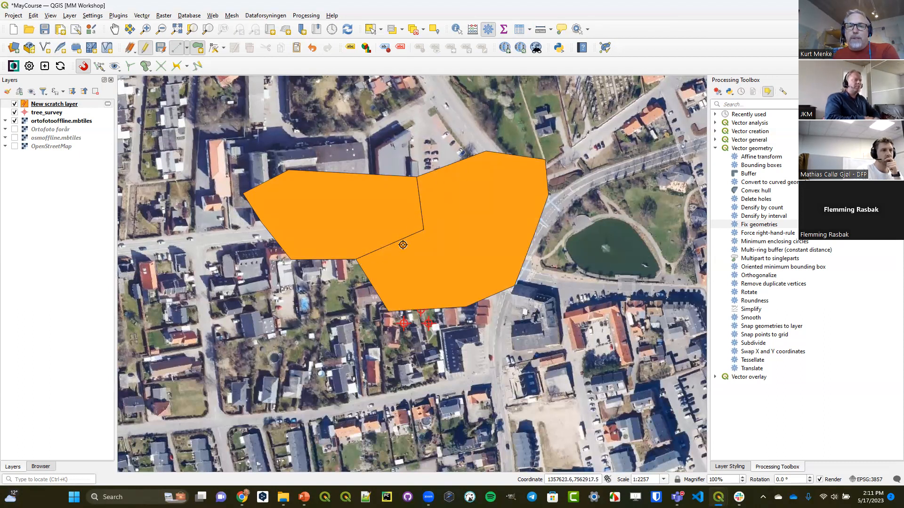
- Enable Topological Editing in the Project Snapping Settings and close them
click(99, 66)
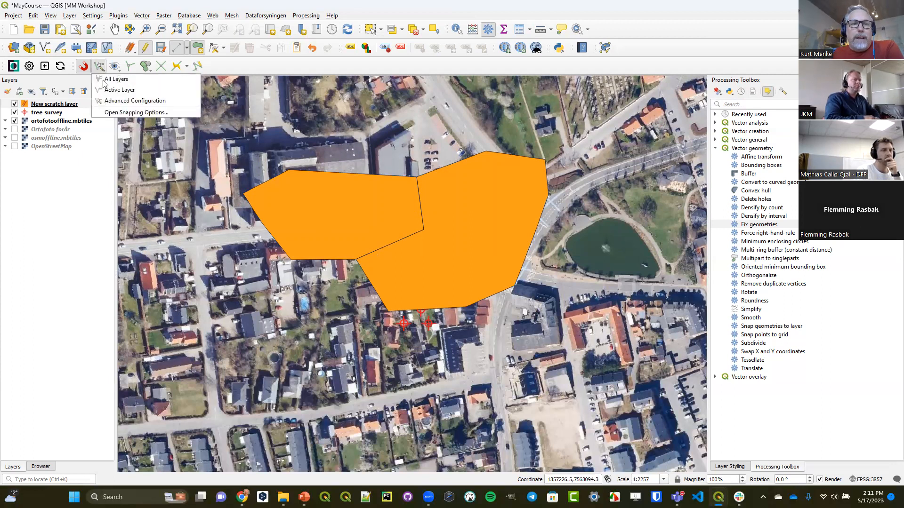
click(110, 113)
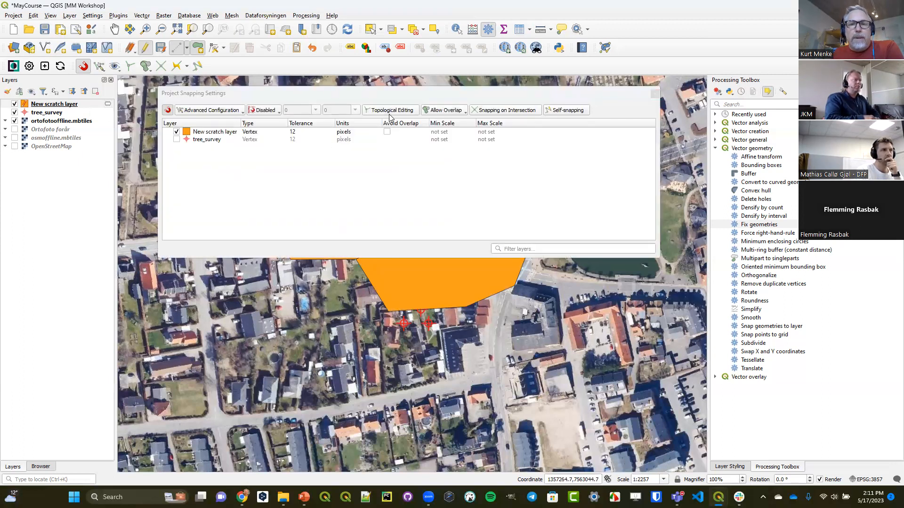
click(207, 134)
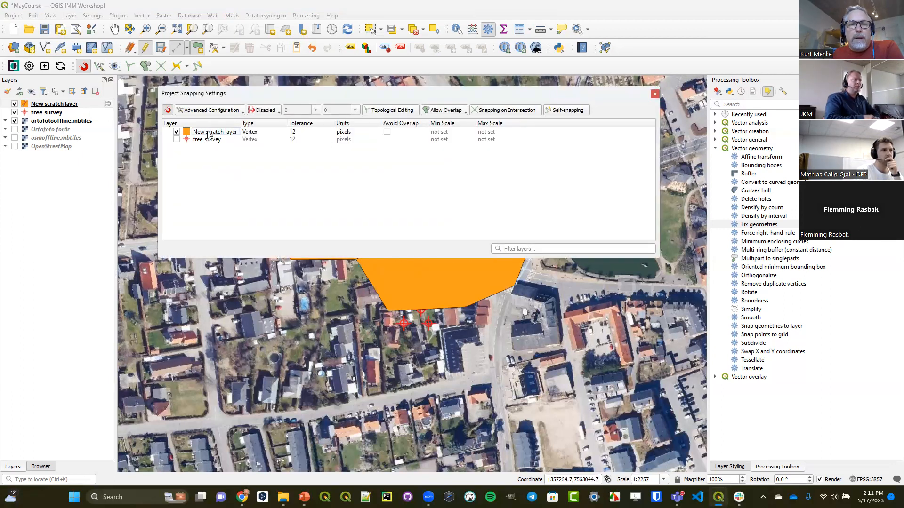
click(382, 110)
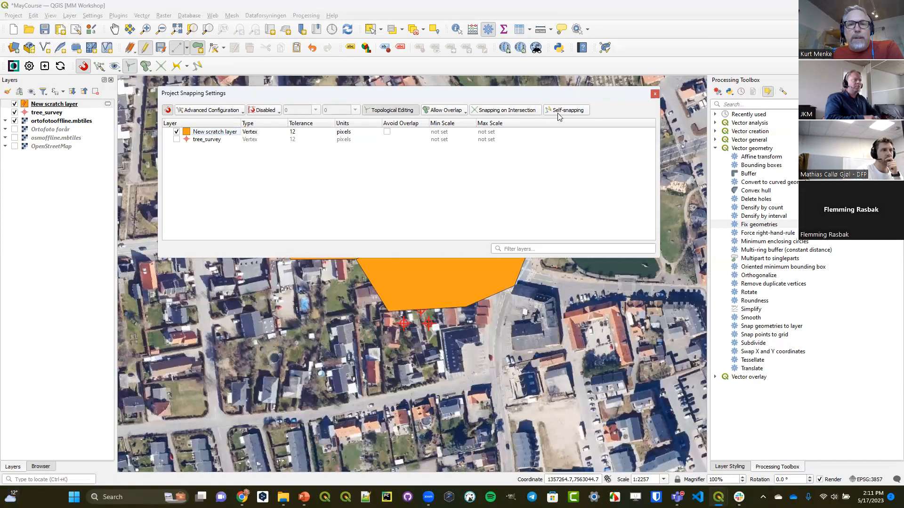
click(655, 95)
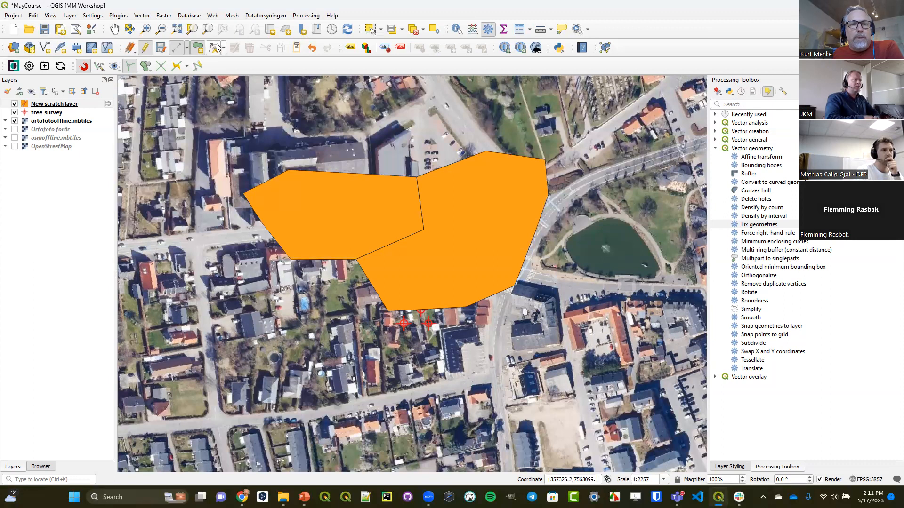
- Select the eastern polygon and move the middle vertex of the shared boundary westward with the Vertex Tool for the current layer
click(370, 29)
click(446, 230)
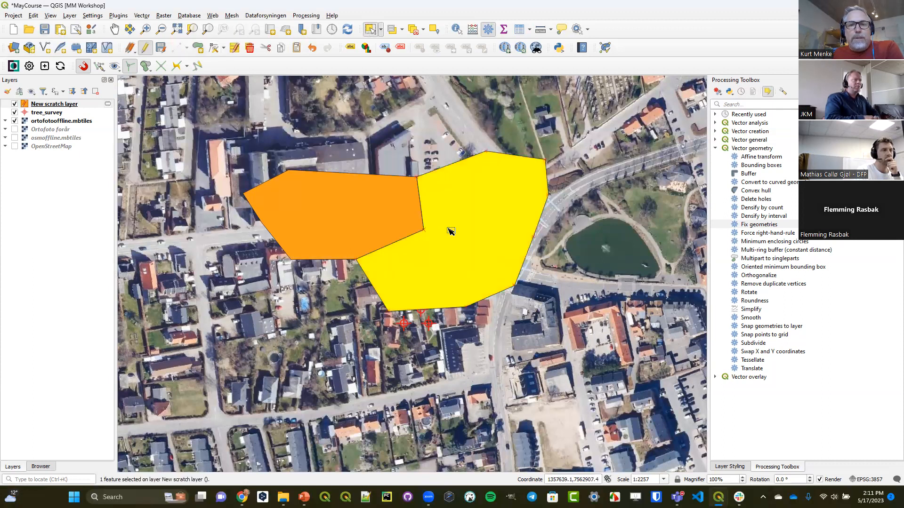
click(212, 50)
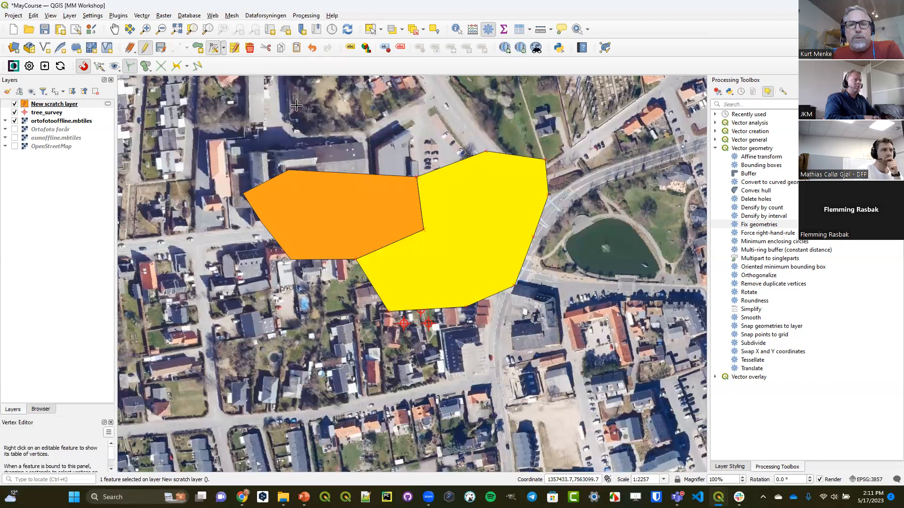
click(422, 228)
click(402, 220)
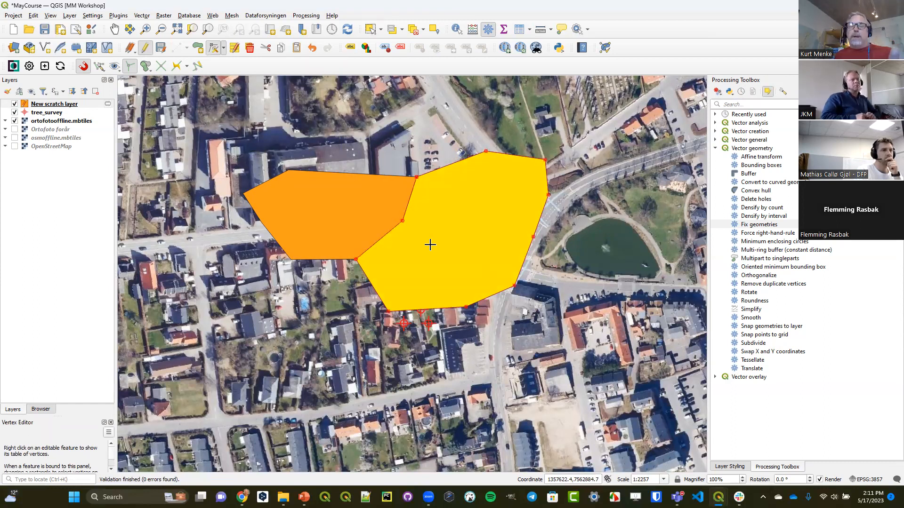
- Undo the last vertex edit and move the western polygon's corner back onto the eastern polygon's matching vertex
key(ctrl+z)
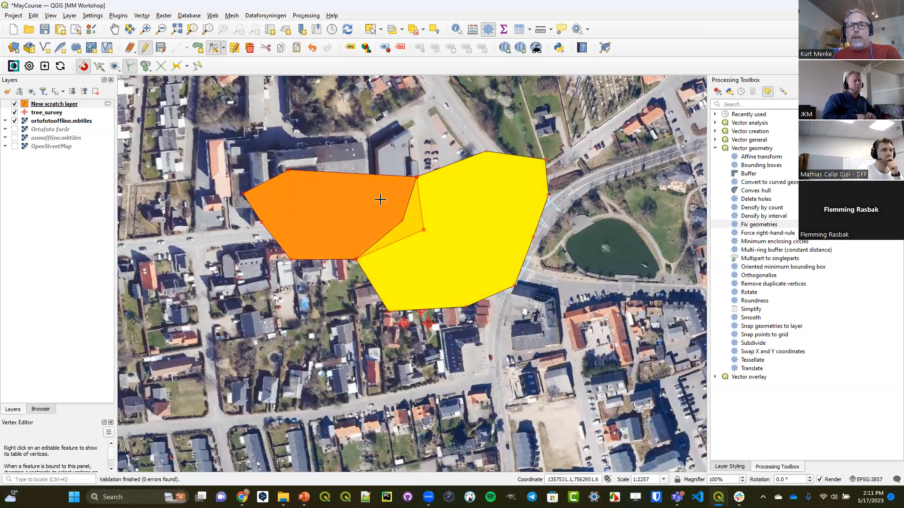
click(424, 229)
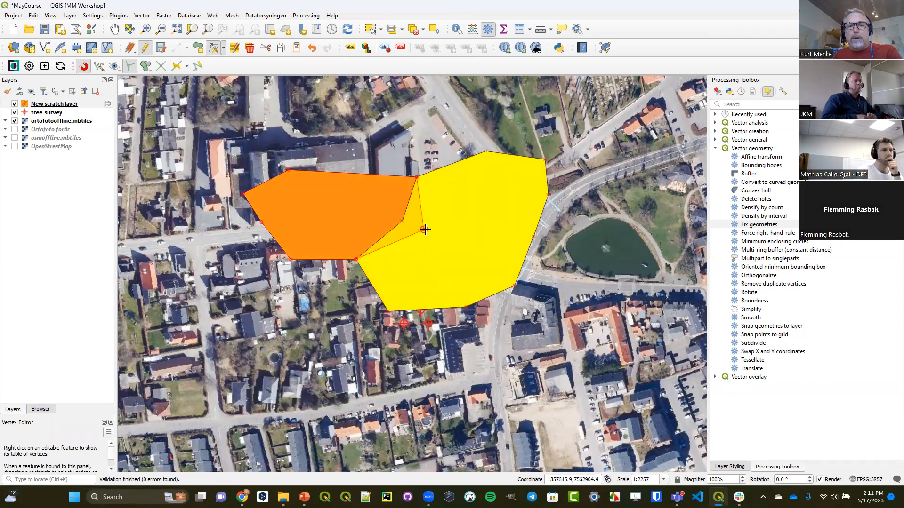
click(403, 220)
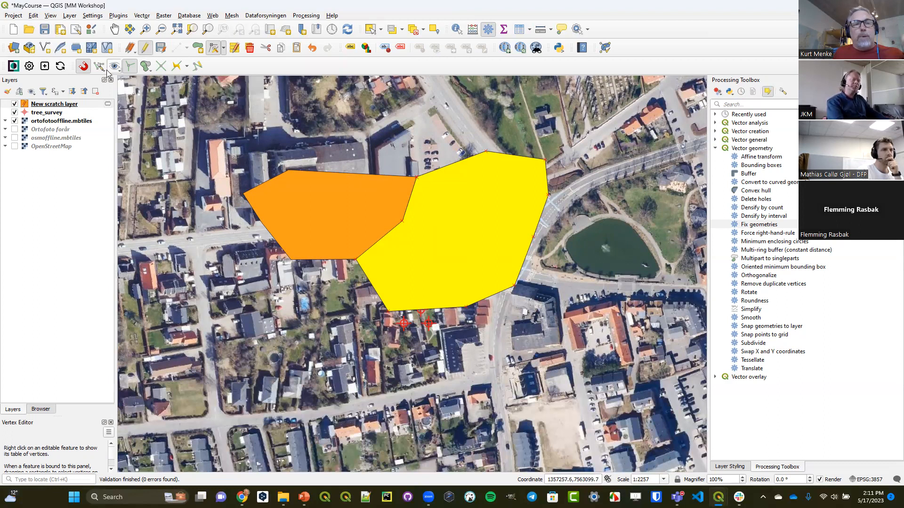
- Choose Follow QGIS snapping as the Mergin Maps snapping setting in the project properties, and close the dialog without applying
click(13, 15)
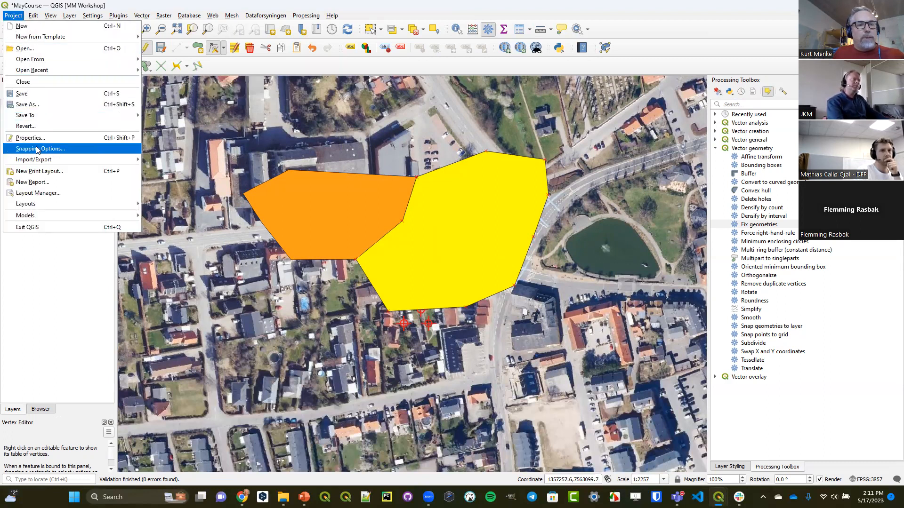
click(36, 139)
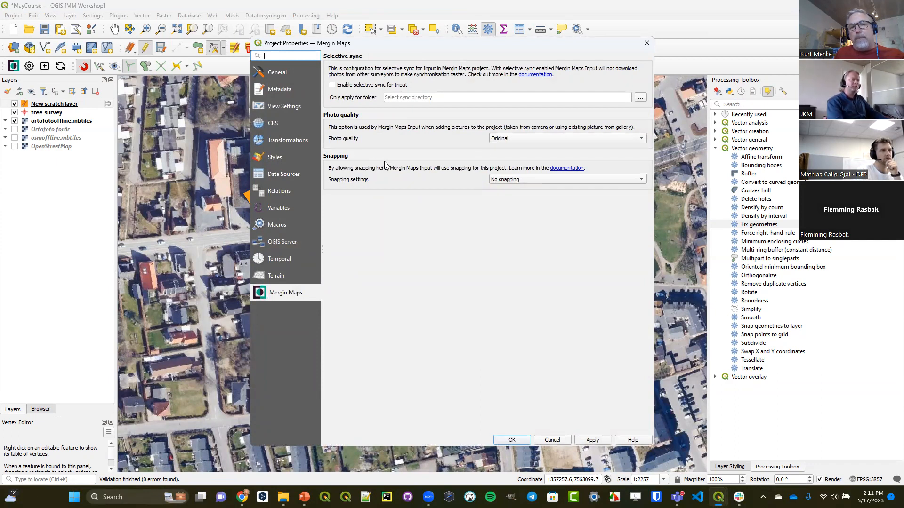
click(510, 182)
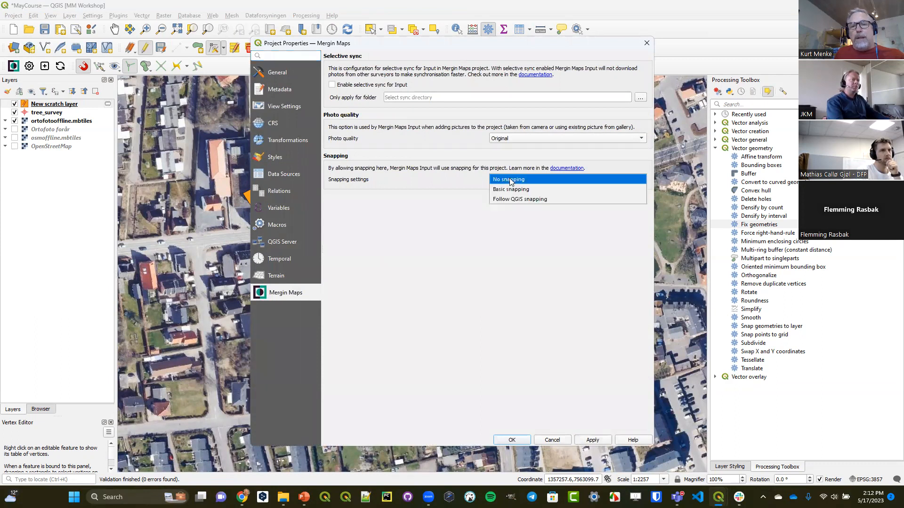
click(552, 199)
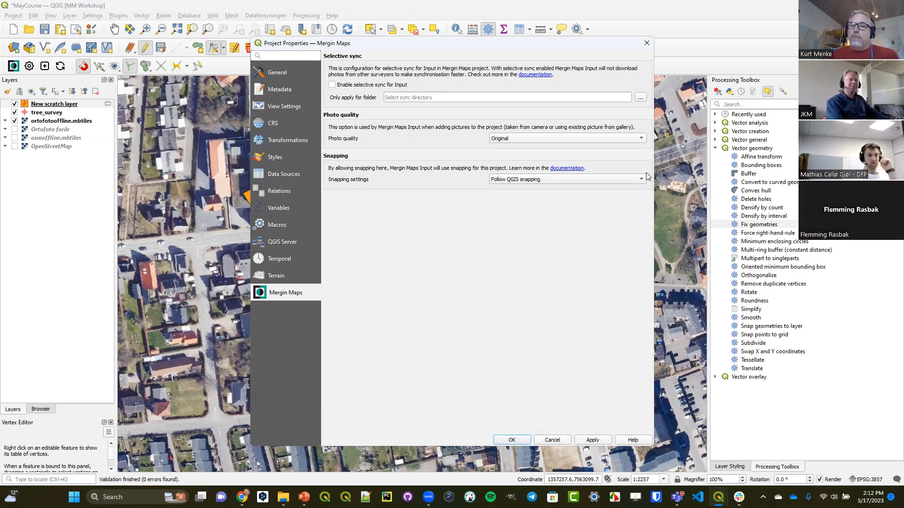
click(647, 43)
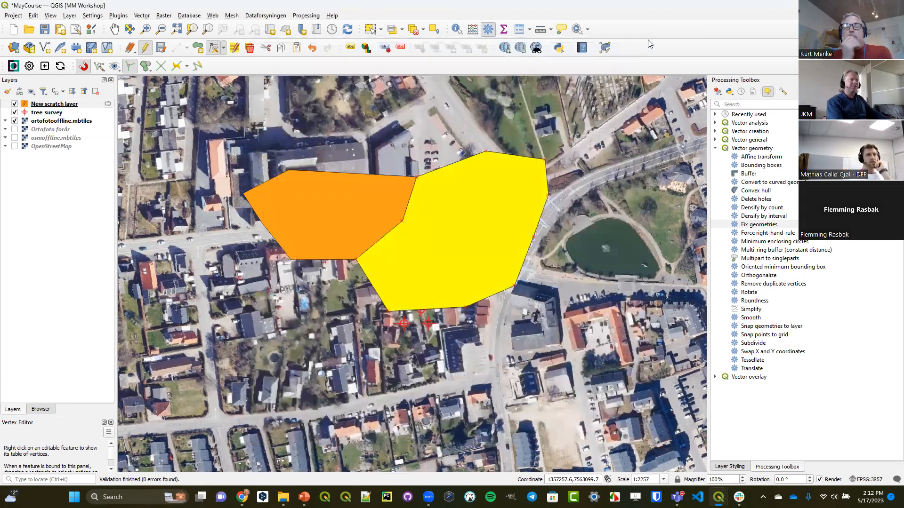
- Hide the scratch layer, identify the northernmost tree_survey point, and view its photo in the feature's attribute form
click(15, 104)
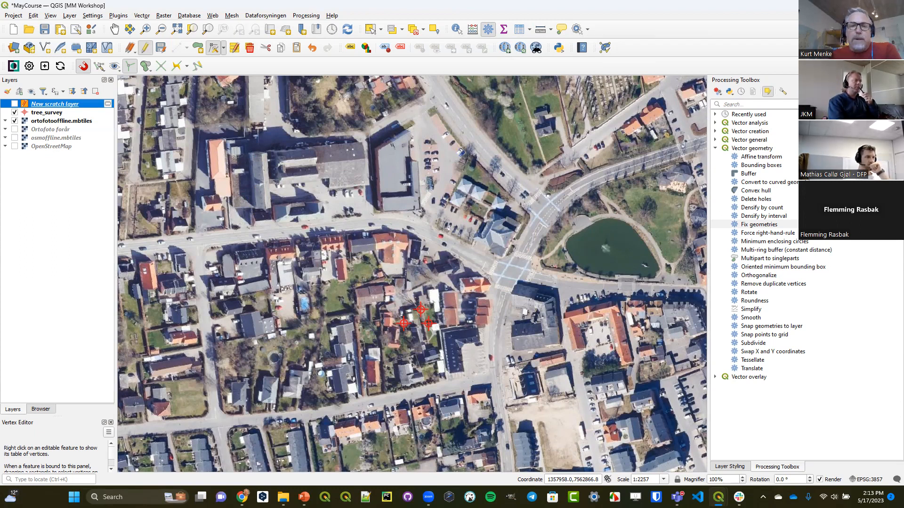
click(58, 114)
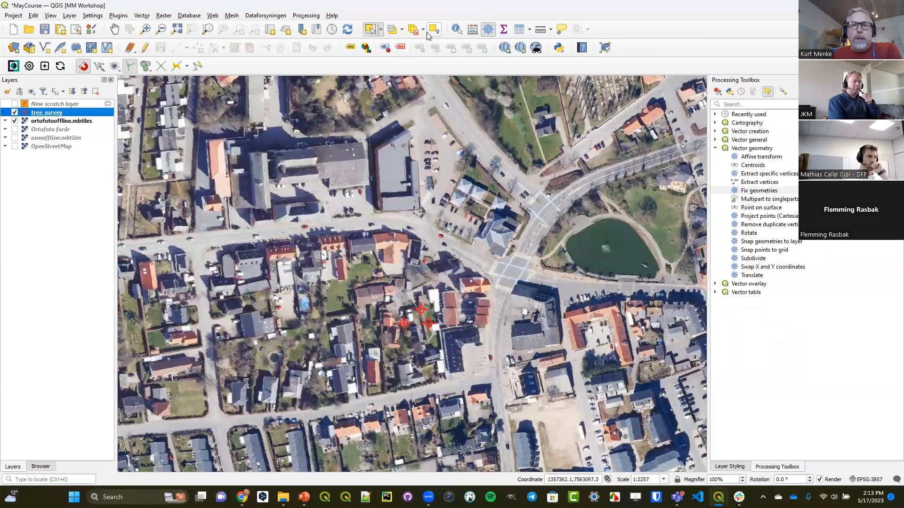
click(456, 30)
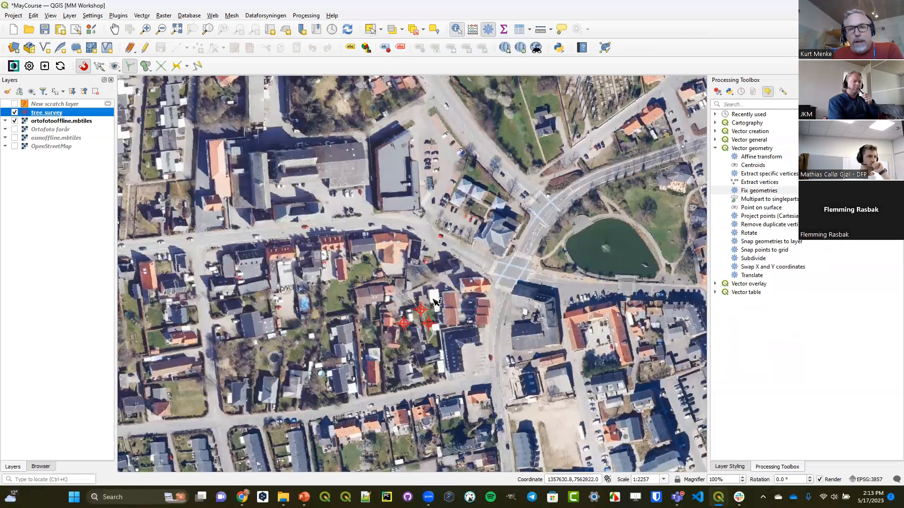
click(422, 309)
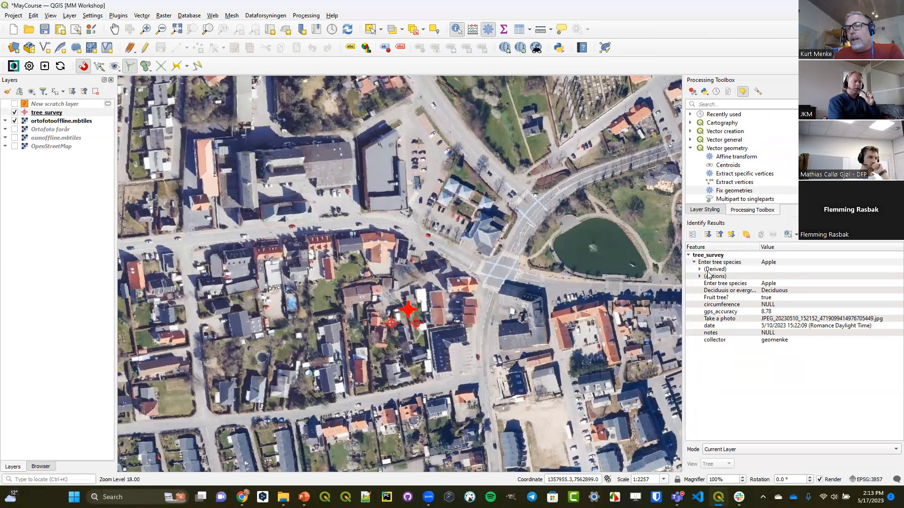
click(692, 234)
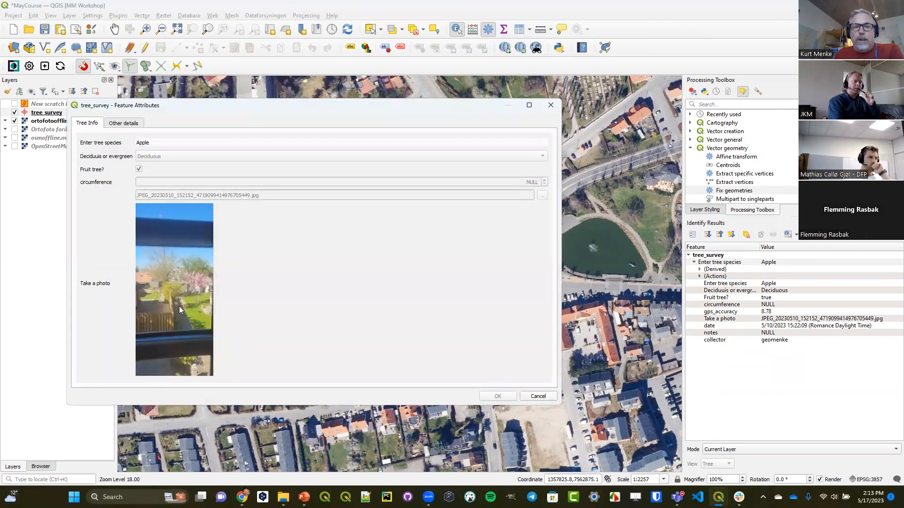
click(550, 105)
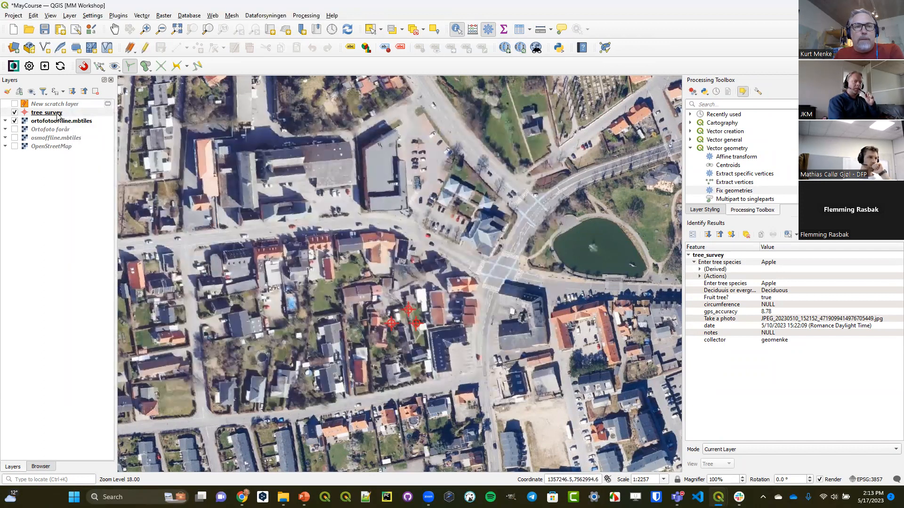
- Examine the photograph field's Attachment widget in the tree_survey attributes form, including its path settings and the Image document viewer type
double_click(57, 115)
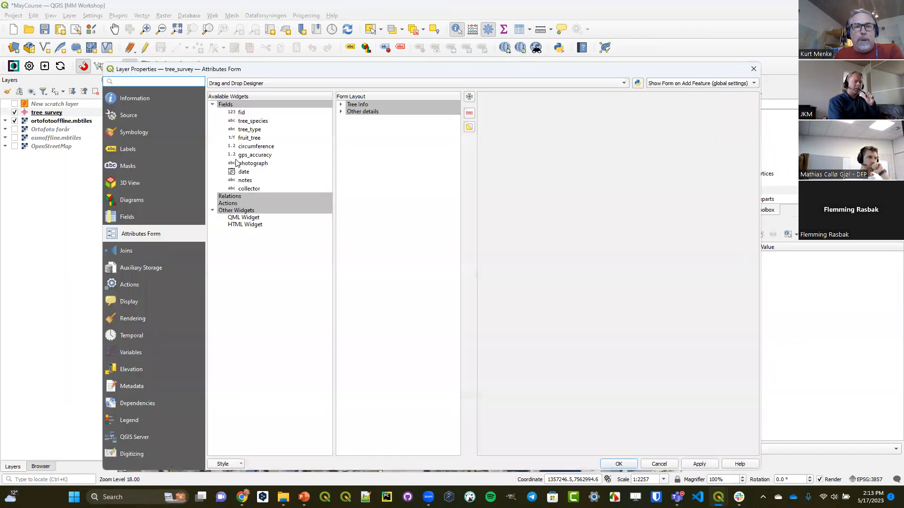
click(254, 163)
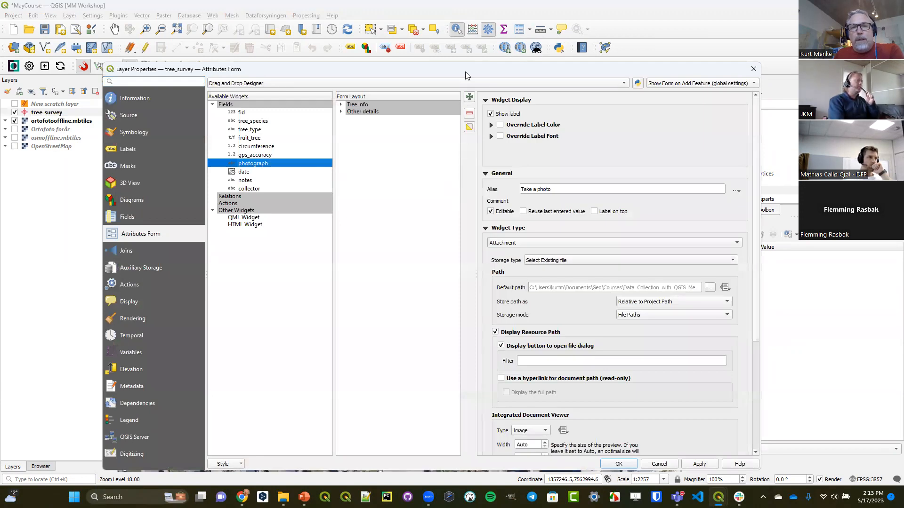
drag(465, 68, 442, 23)
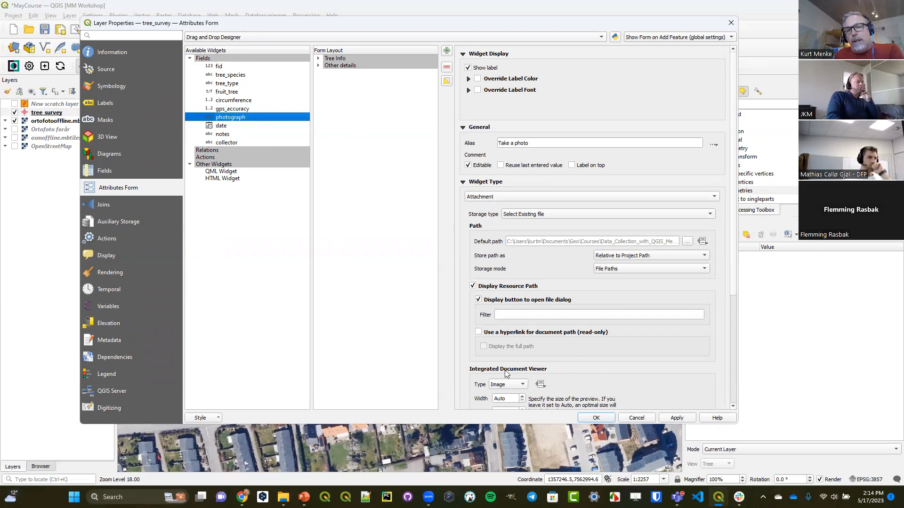
click(517, 388)
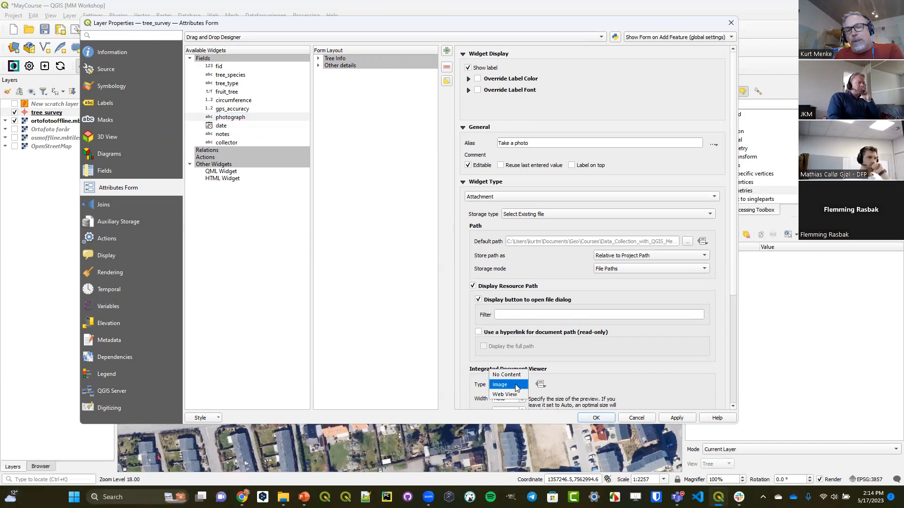
click(517, 387)
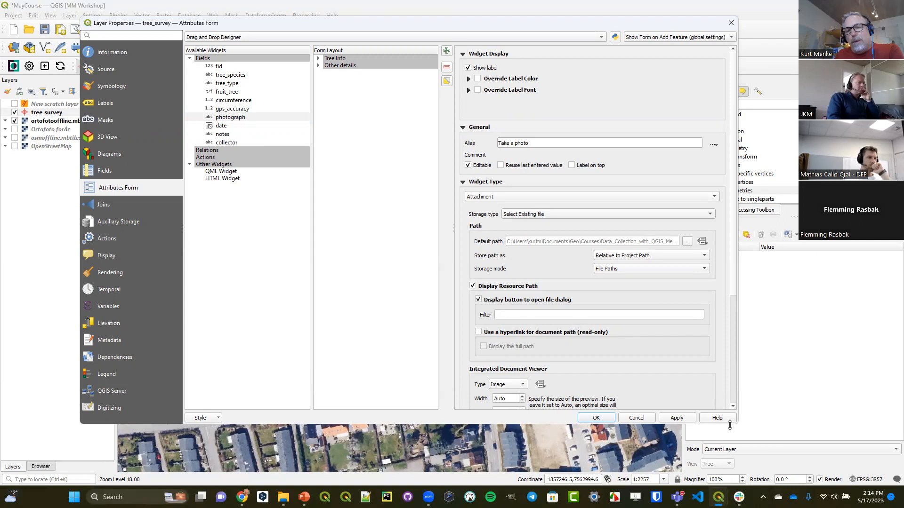
drag(729, 425, 730, 467)
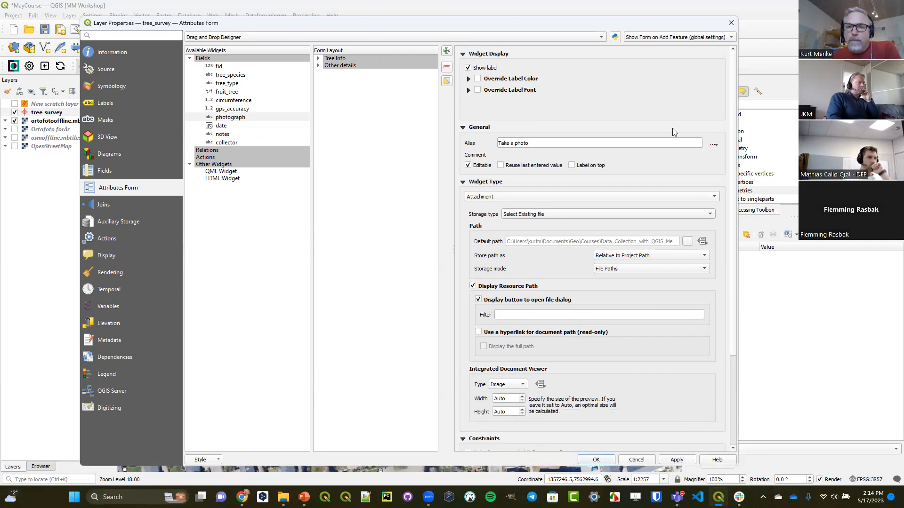
click(730, 25)
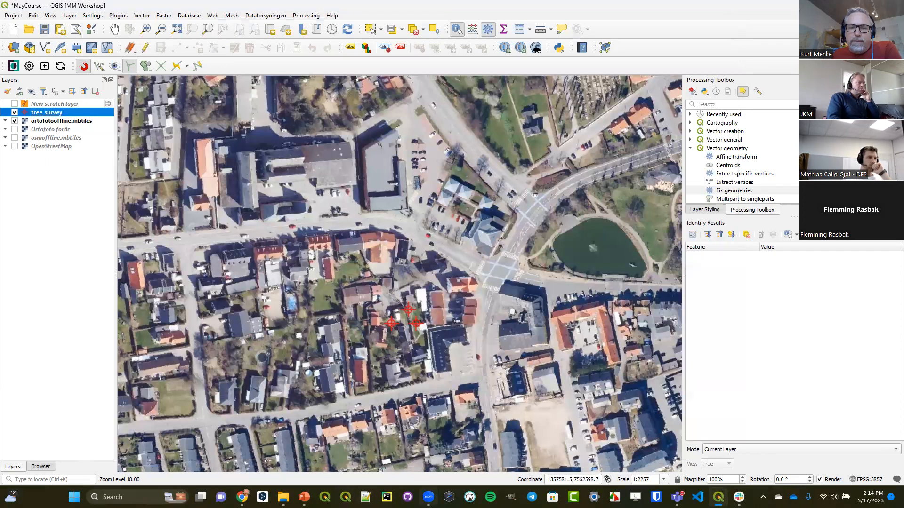
mouse_move(428, 497)
click(437, 471)
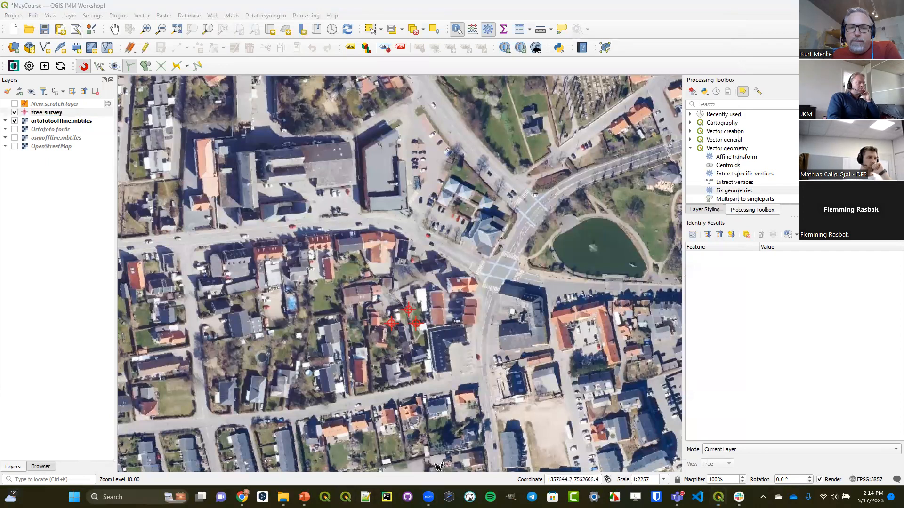
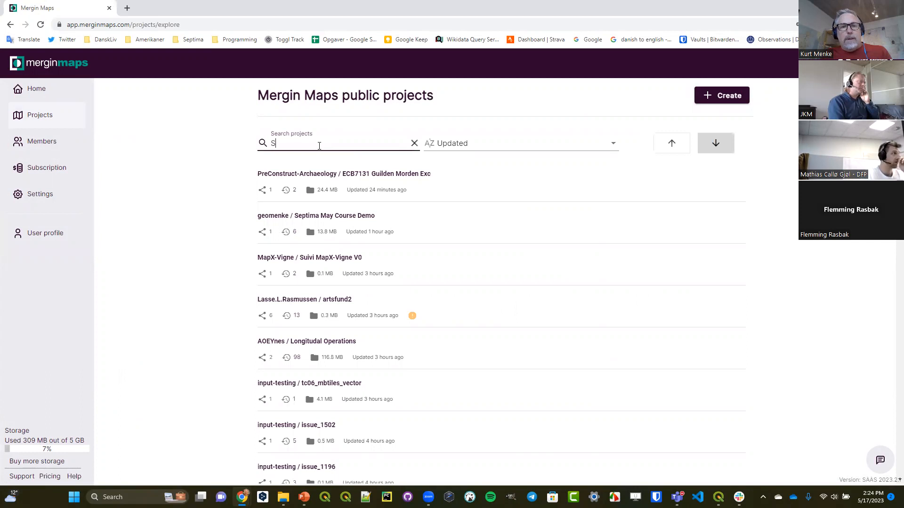
- Search the Mergin Maps public projects for Septima and open the Septima May Course Demo project
text(eptima)
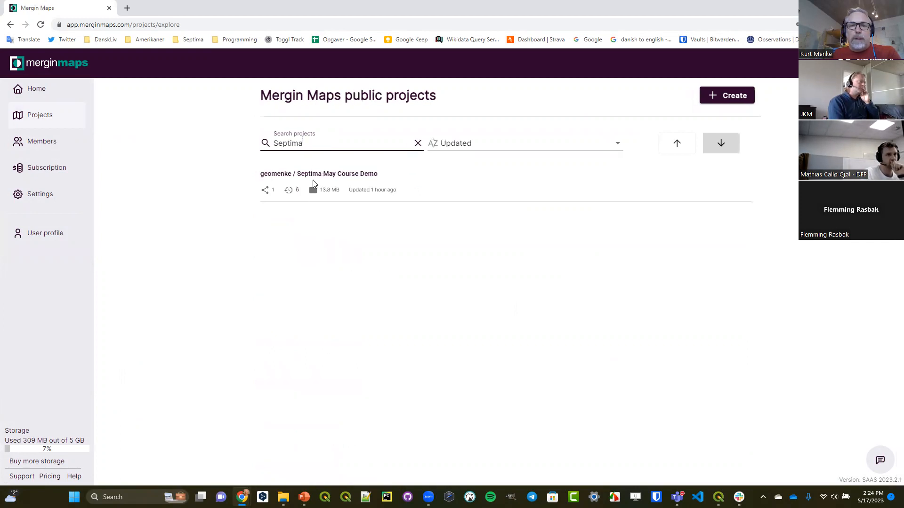
click(312, 182)
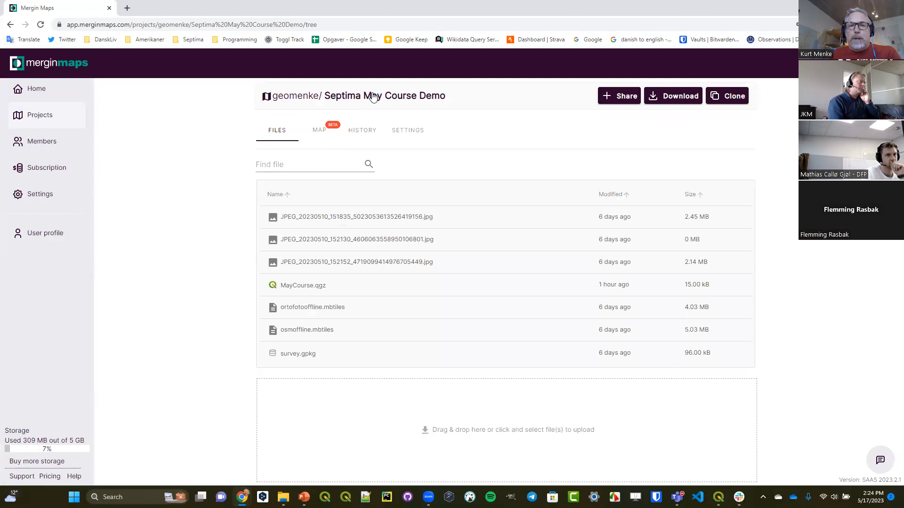
- Start cloning the Septima May Course Demo project, clear the new project name, review the workspace choices, and close without cloning
click(725, 98)
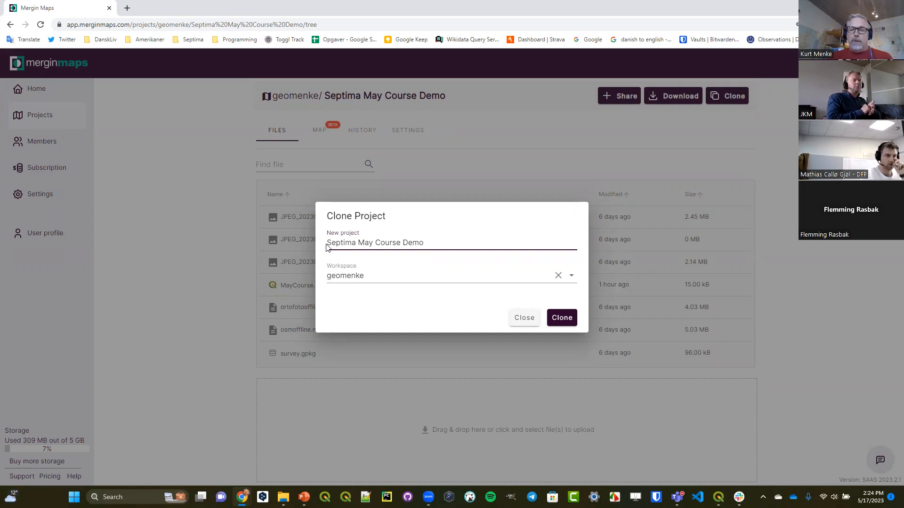
key(BackSpace)
key(BackSpace)
key(BackSpace)
key(BackSpace)
key(BackSpace)
key(BackSpace)
key(BackSpace)
key(BackSpace)
key(BackSpace)
key(BackSpace)
key(BackSpace)
key(BackSpace)
key(BackSpace)
key(BackSpace)
key(BackSpace)
key(BackSpace)
key(BackSpace)
key(BackSpace)
key(BackSpace)
key(BackSpace)
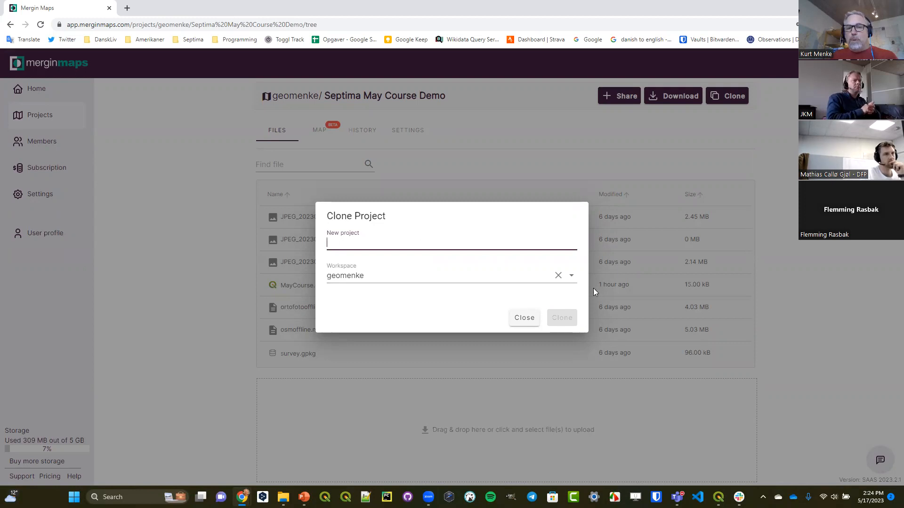
click(571, 276)
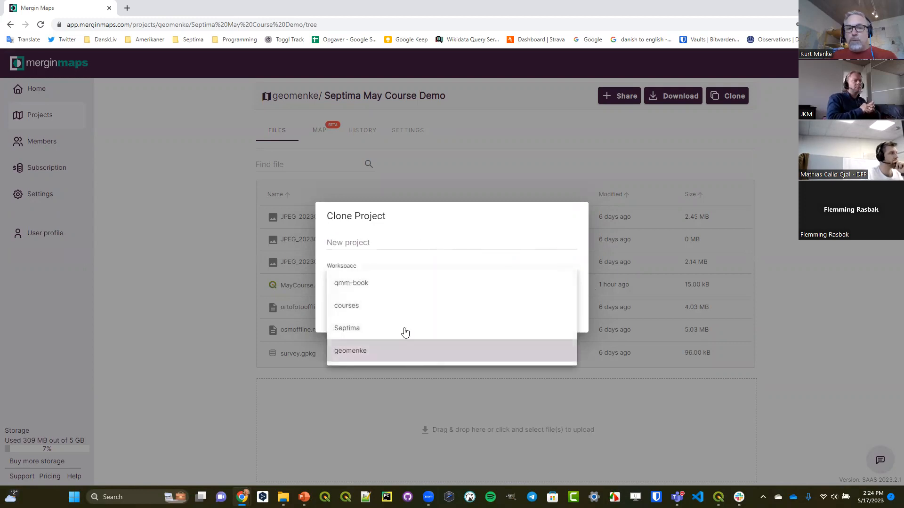
click(369, 352)
click(365, 244)
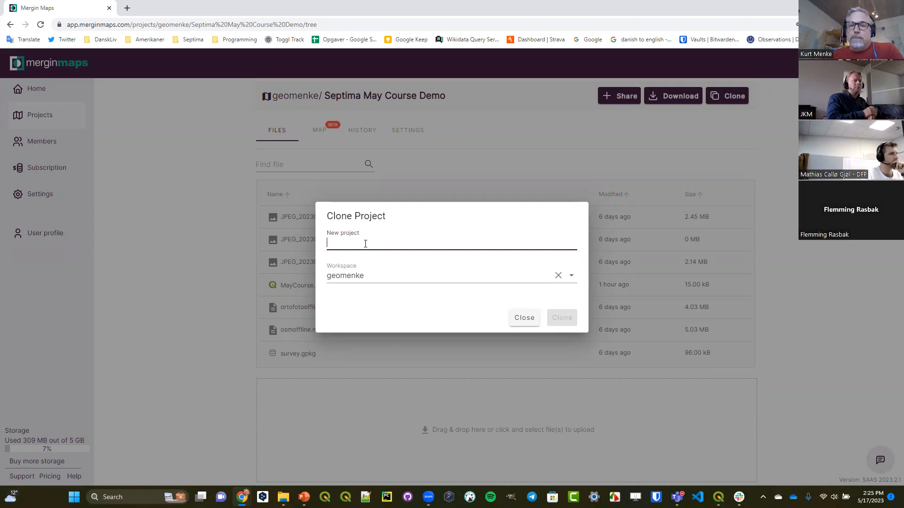
click(523, 318)
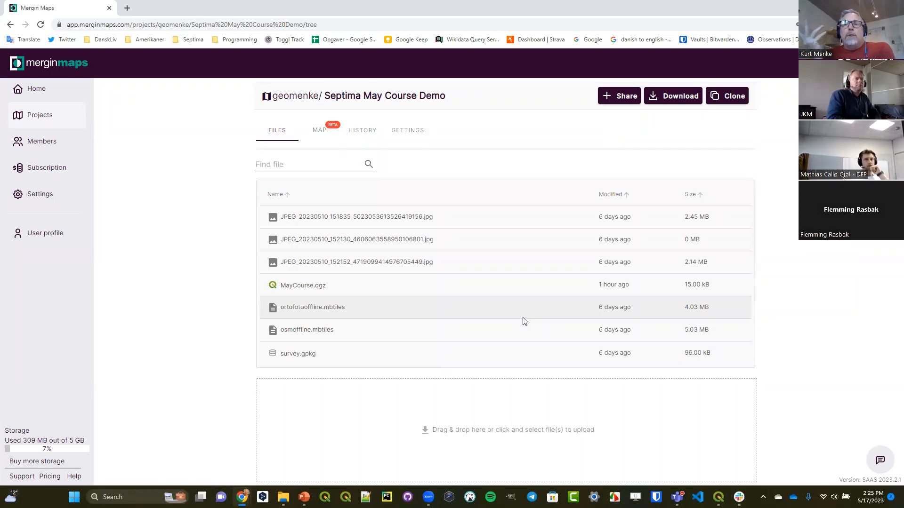
- Start downloading the Septima May Course Demo project as a zip file and cancel the save
click(675, 98)
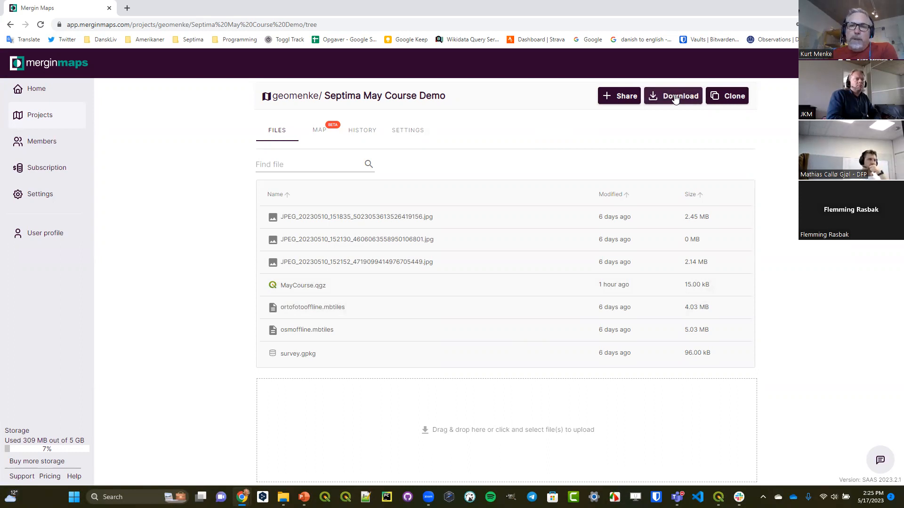
click(676, 98)
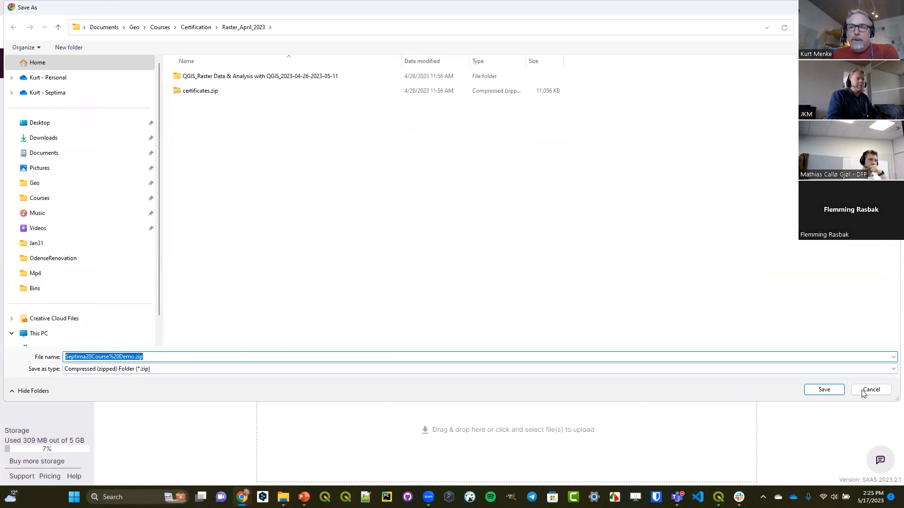
click(882, 394)
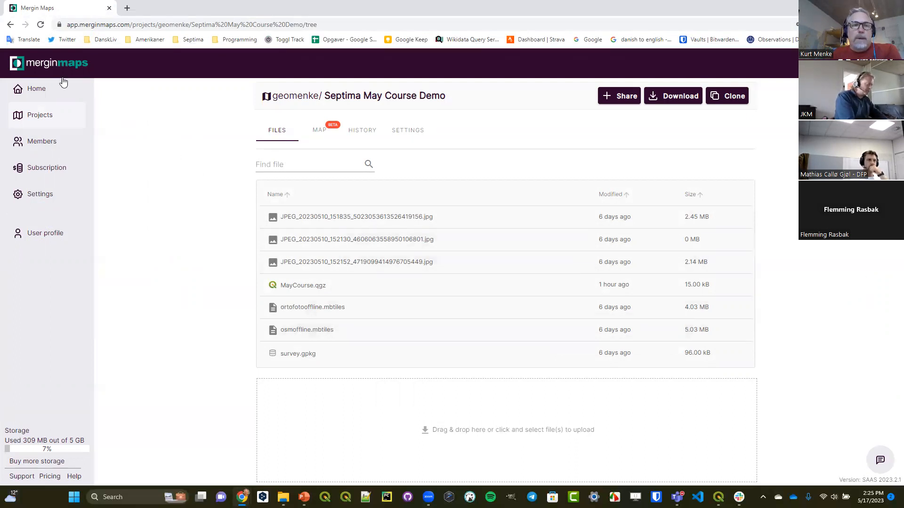
- Return to the public projects list and search it for Lutra
click(11, 25)
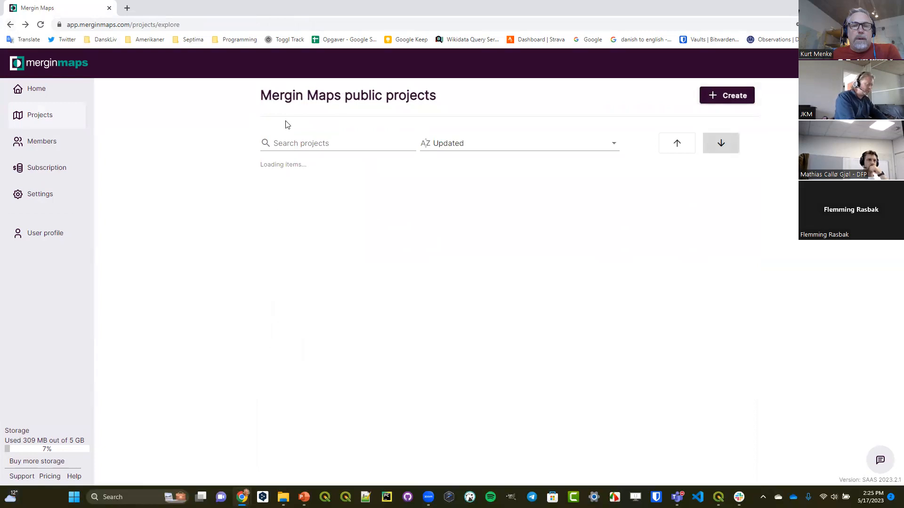
click(297, 145)
text(Lutt)
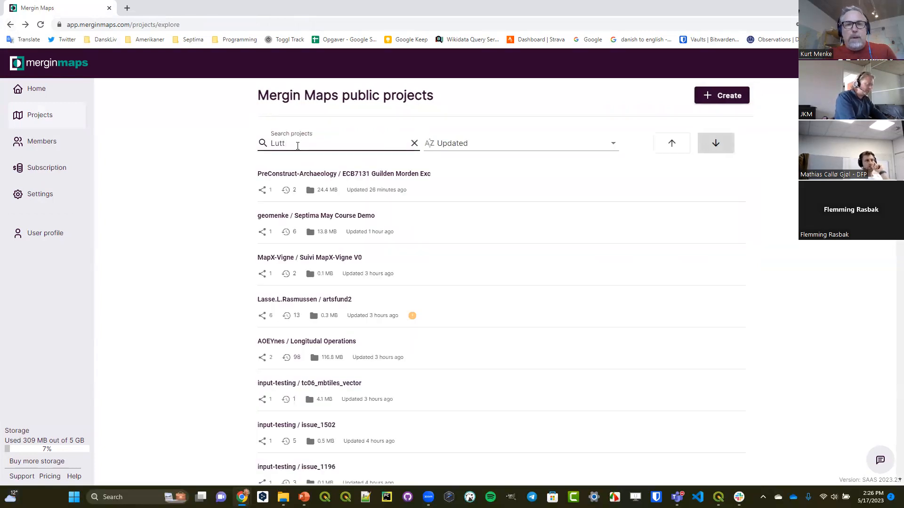
key(BackSpace)
text(ra)
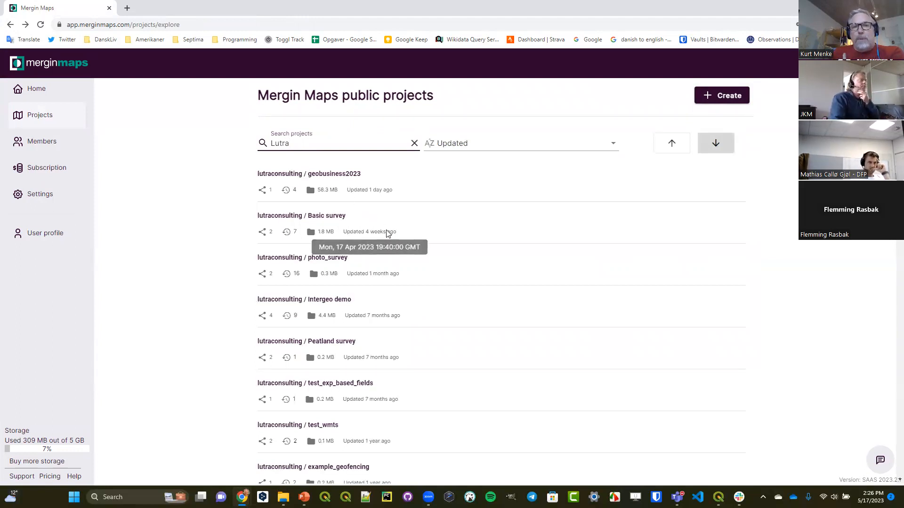
- Browse the lutraconsulting public projects to examine which example surveys and test projects are available
drag(296, 144, 258, 142)
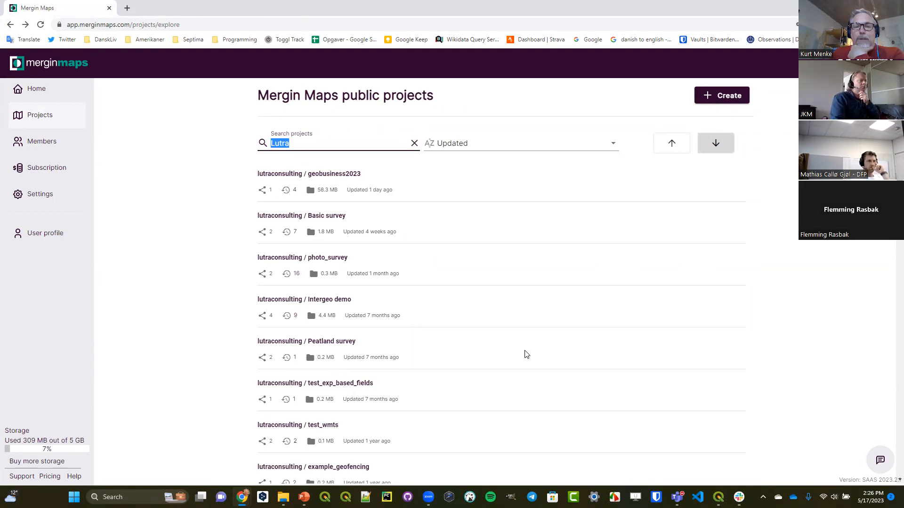
scroll(526, 354, down, 2)
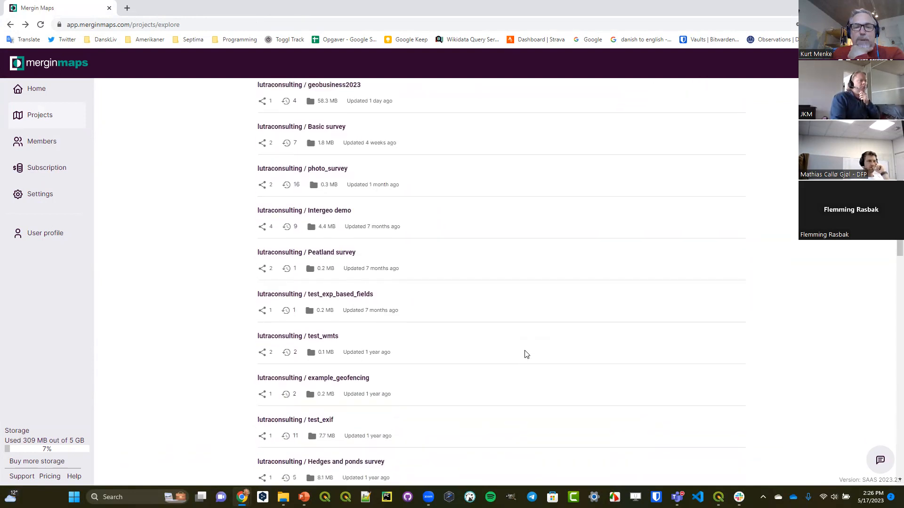
scroll(525, 354, up, 2)
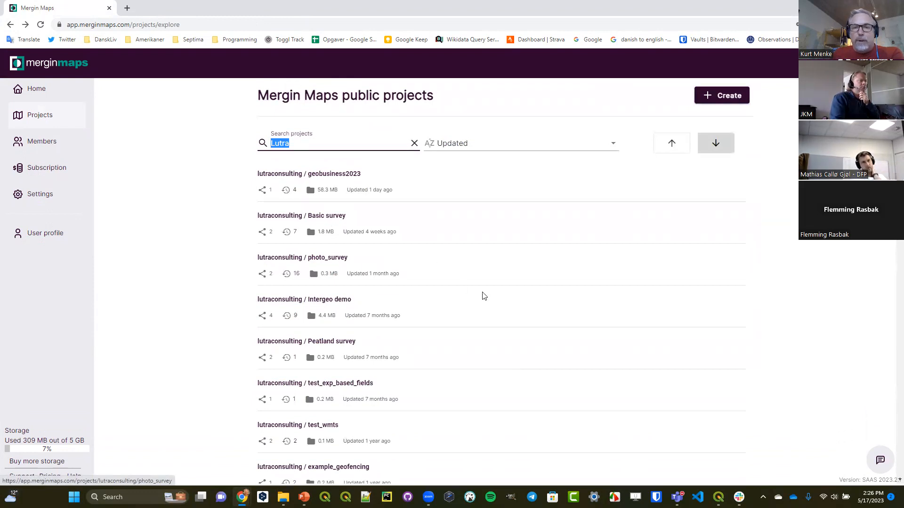
scroll(483, 296, down, 5)
scroll(485, 299, down, 7)
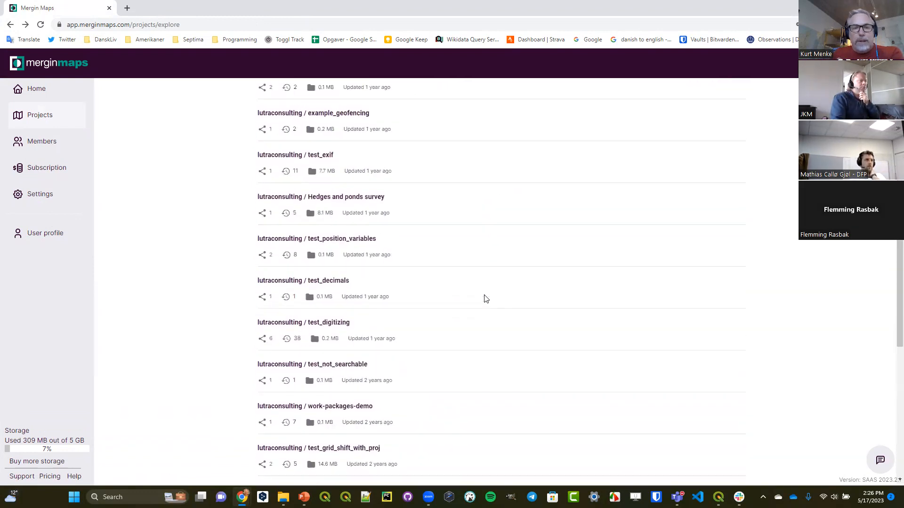
scroll(485, 299, down, 1)
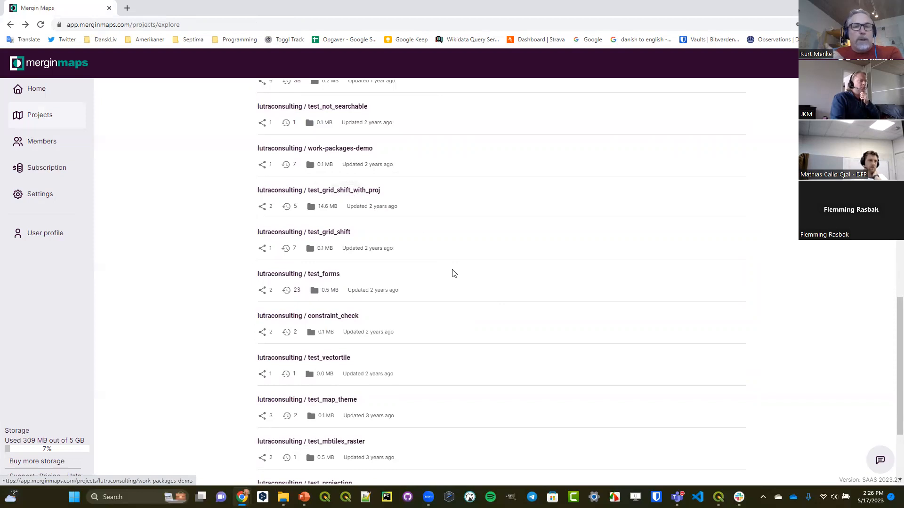
scroll(457, 278, down, 3)
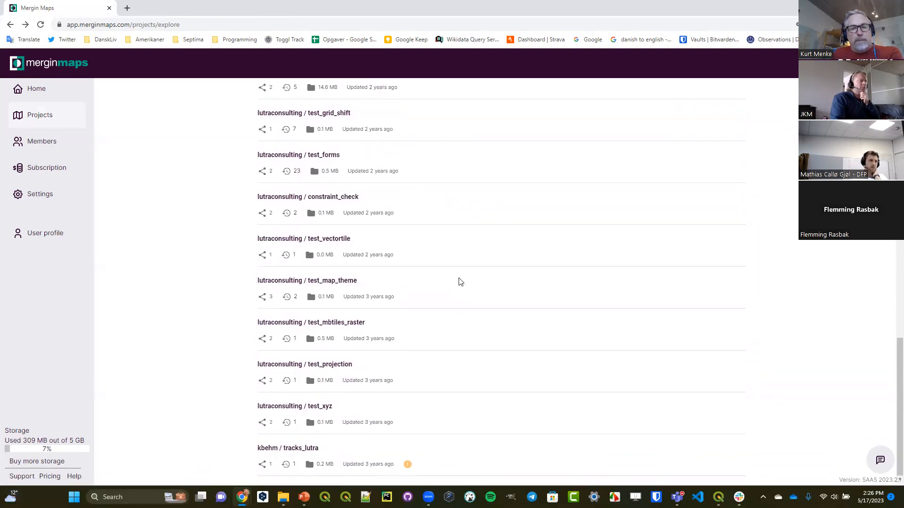
scroll(461, 281, up, 9)
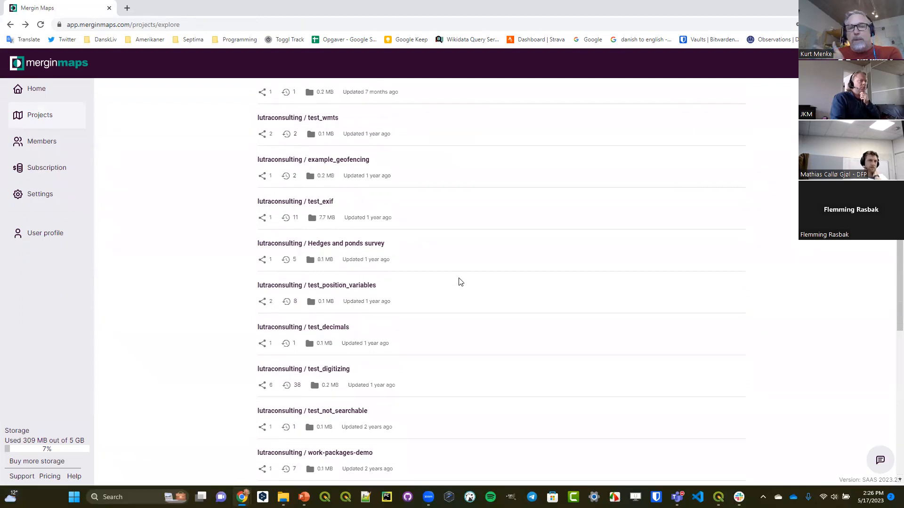
scroll(460, 281, up, 4)
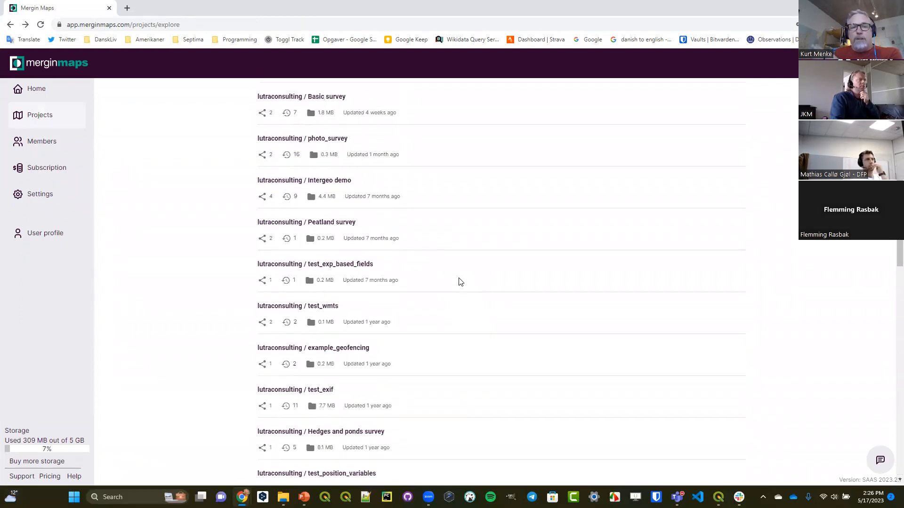
scroll(460, 282, up, 3)
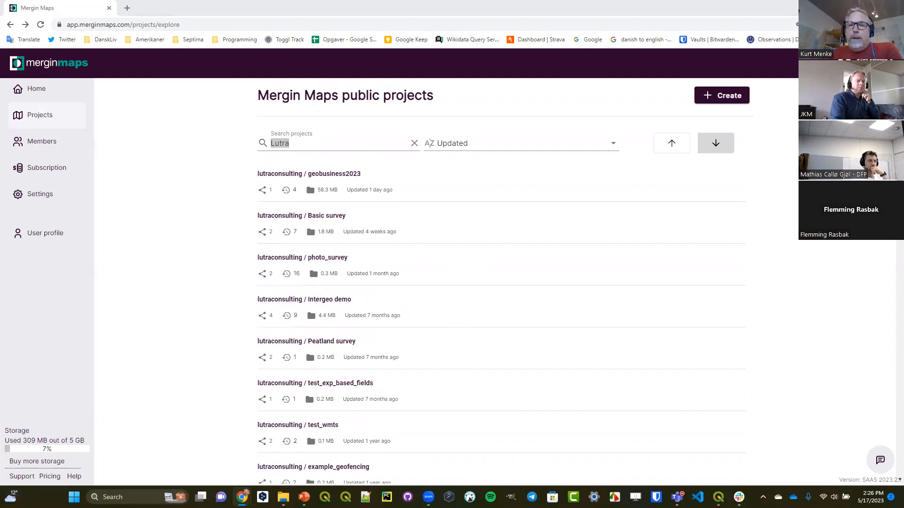
- Bring up the documentation page How to Attach Multiple Photos to Features and look through its 1-N relation setup instructions
drag(0, 48, 283, 49)
click(648, 37)
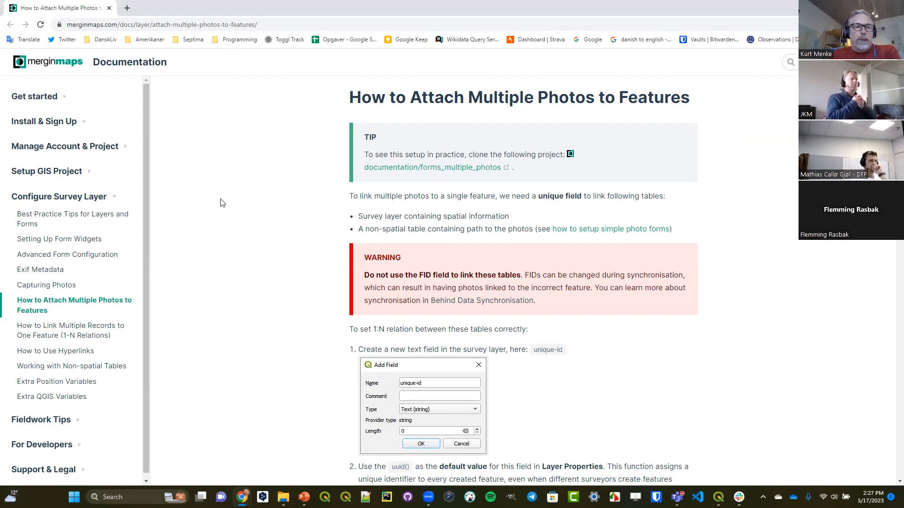
drag(350, 97, 702, 113)
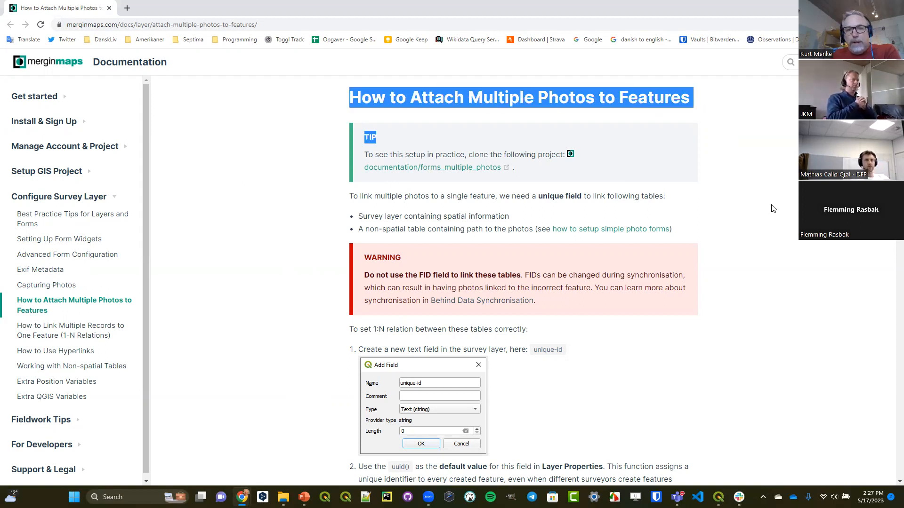
scroll(772, 208, down, 1)
scroll(773, 208, down, 10)
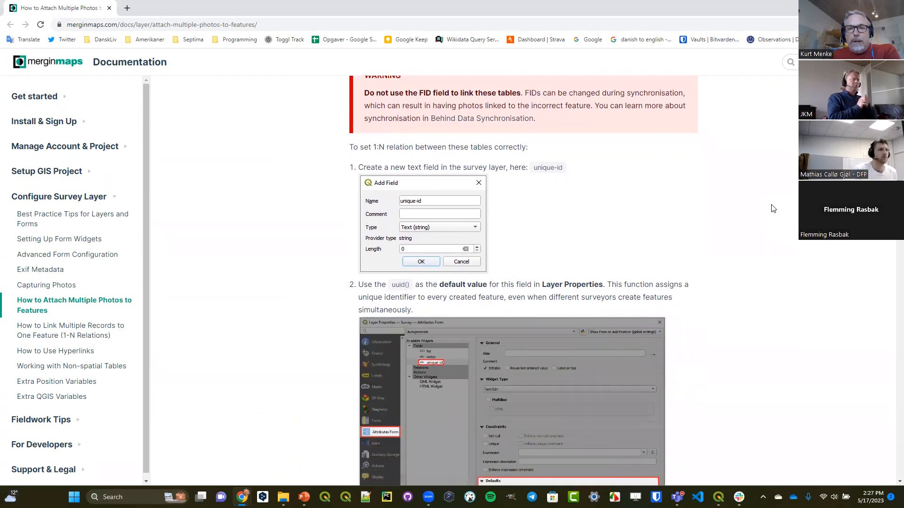
scroll(772, 209, down, 15)
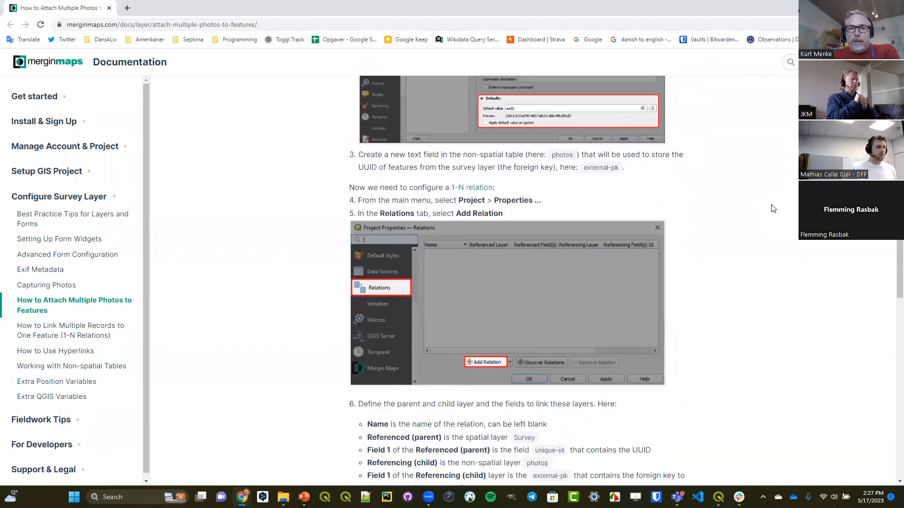
scroll(772, 208, down, 3)
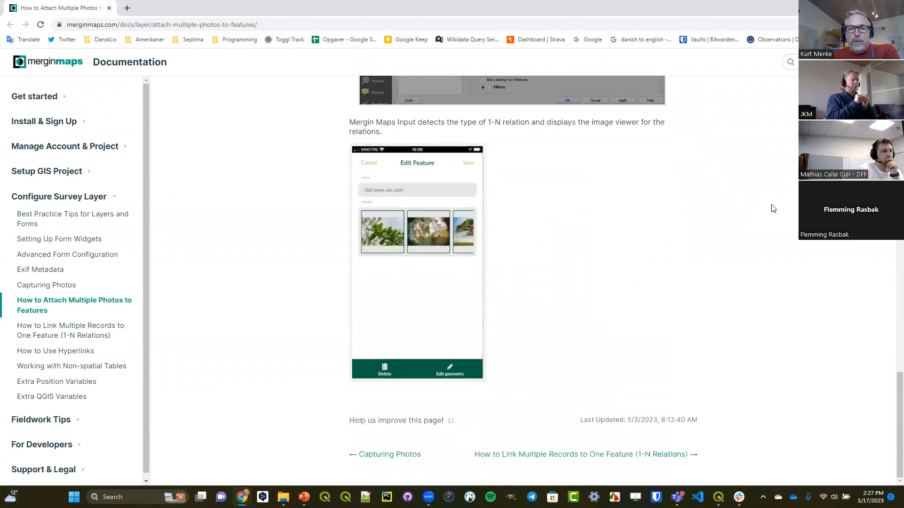
scroll(772, 209, up, 20)
scroll(772, 208, up, 1)
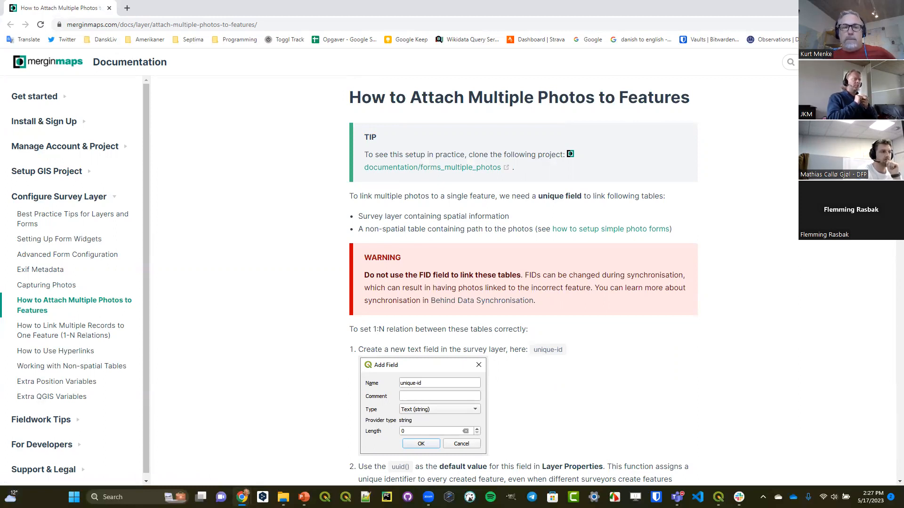
- Switch to the PowerPoint data collection lecture with the Connecting to PostgreSQL slide
mouse_move(310, 493)
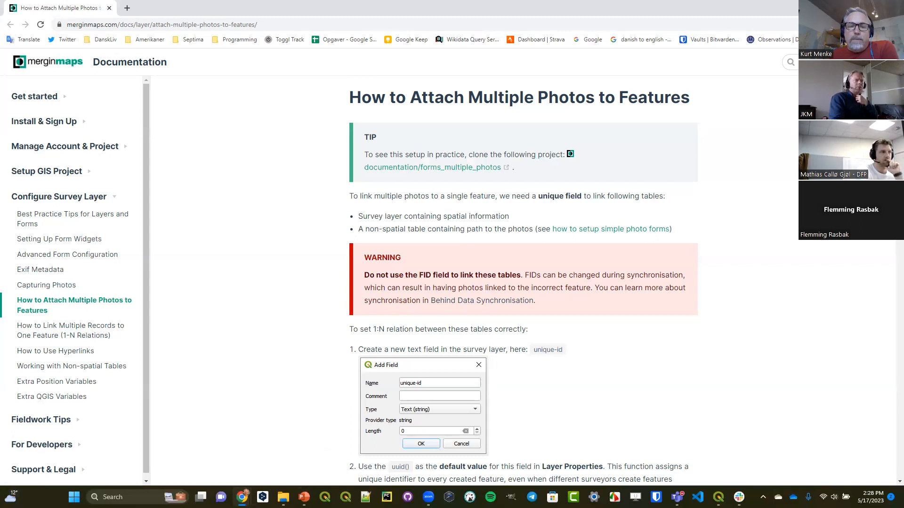
click(304, 494)
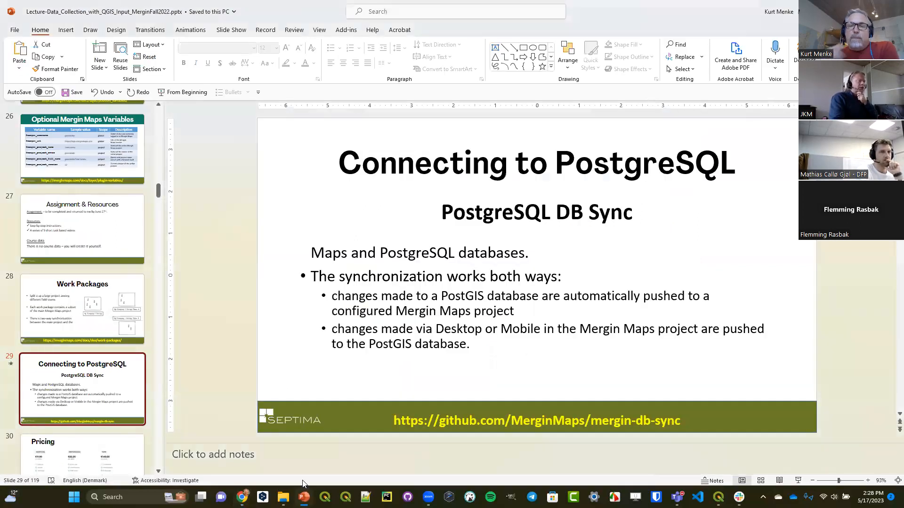